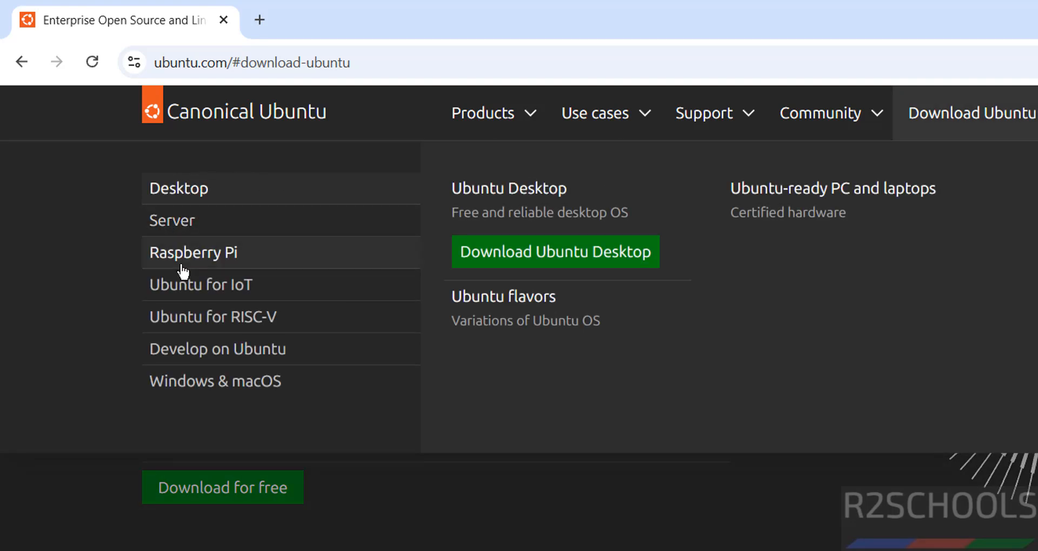
Start downloading Ubuntu Server 26.04 LTS for the Intel or AMD 64-bit architecture from the Ubuntu website.
{"action": "left_click", "coordinate": [188, 224]}
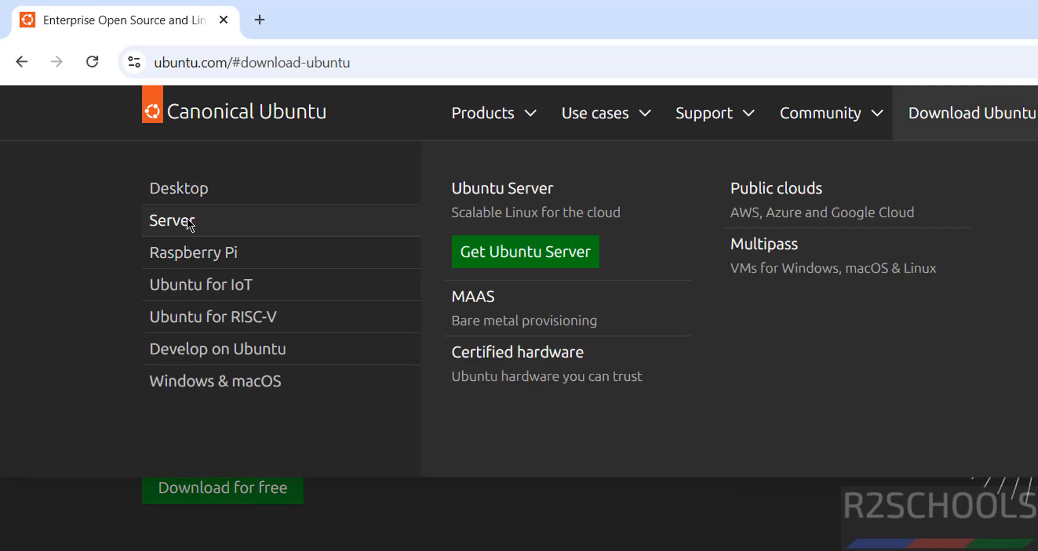
{"action": "left_click", "coordinate": [550, 258]}
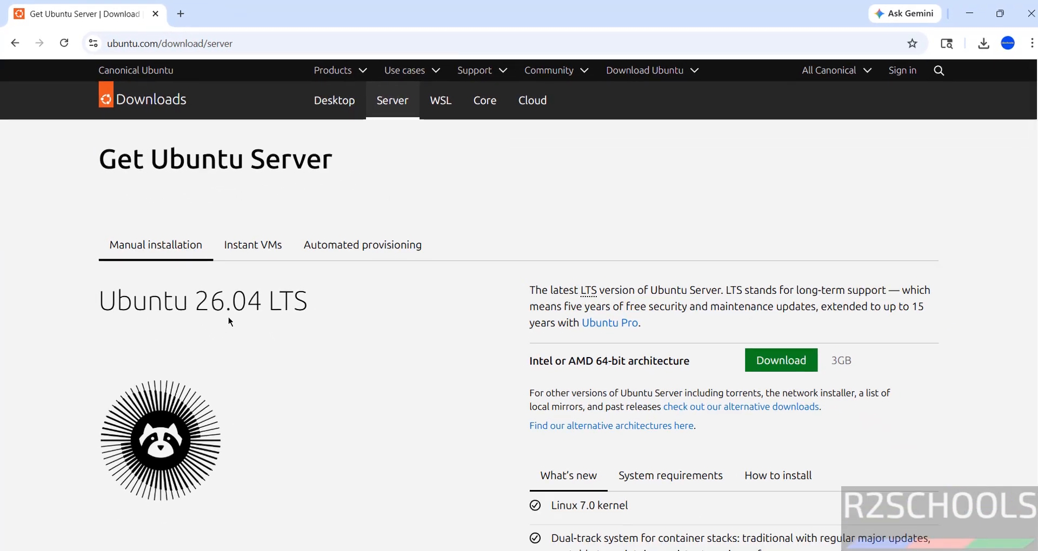
{"action": "left_click", "coordinate": [787, 356]}
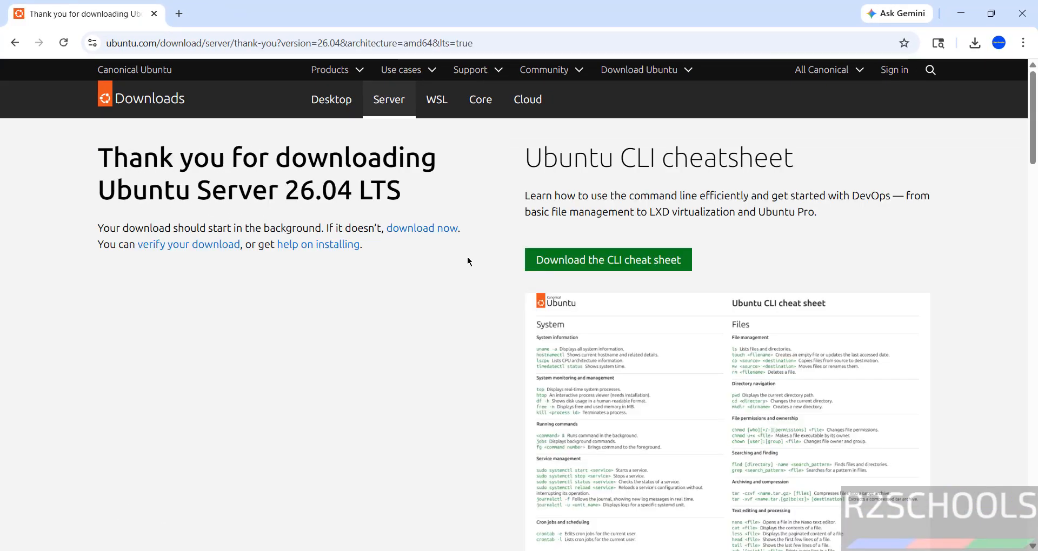
Cancel the running ubuntu-26.04-live-server-amd64 (1).iso download and remove its entry from the download history.
{"action": "key", "text": "ctrl+j"}
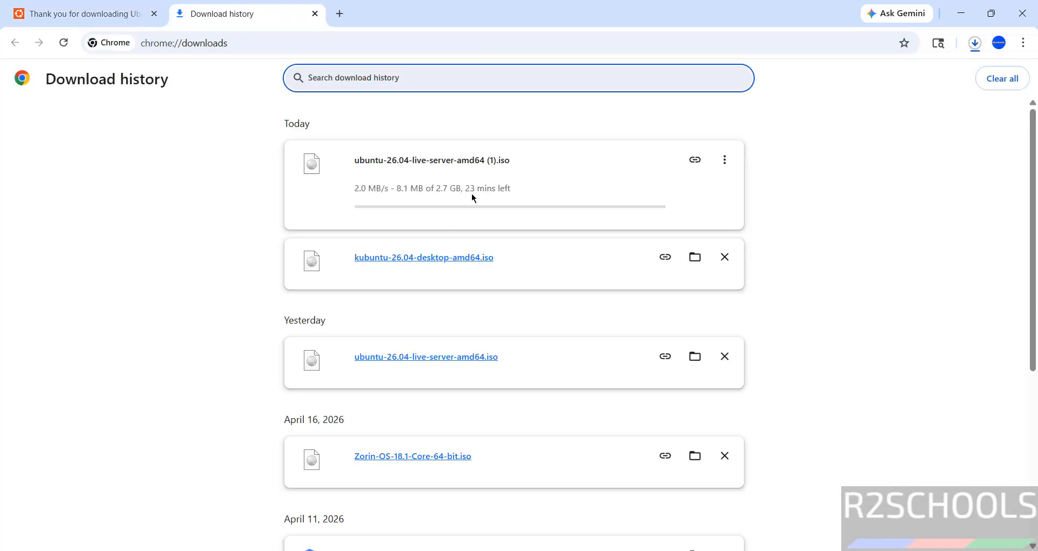
{"action": "left_click", "coordinate": [725, 160]}
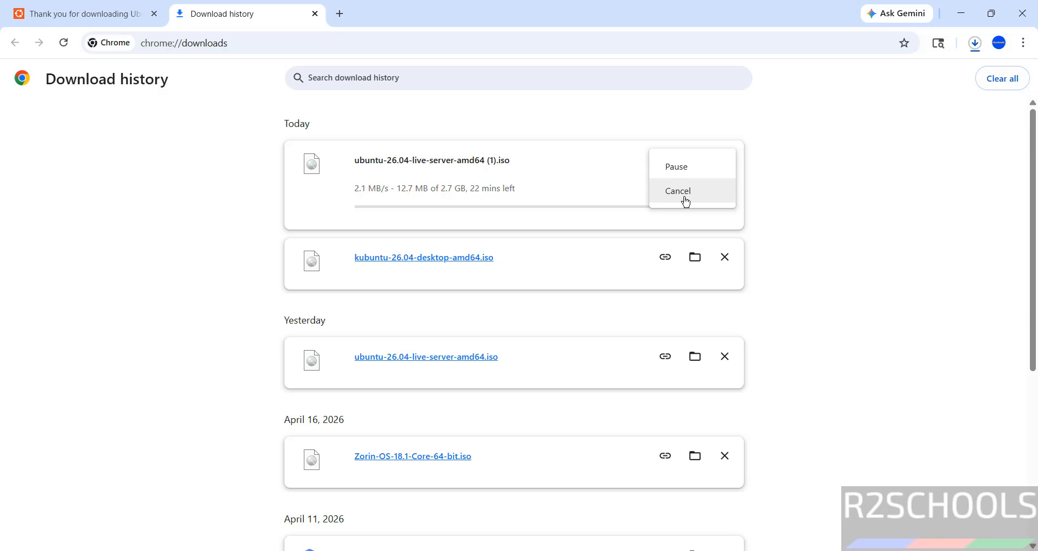
{"action": "left_click", "coordinate": [696, 194]}
{"action": "left_click", "coordinate": [735, 163]}
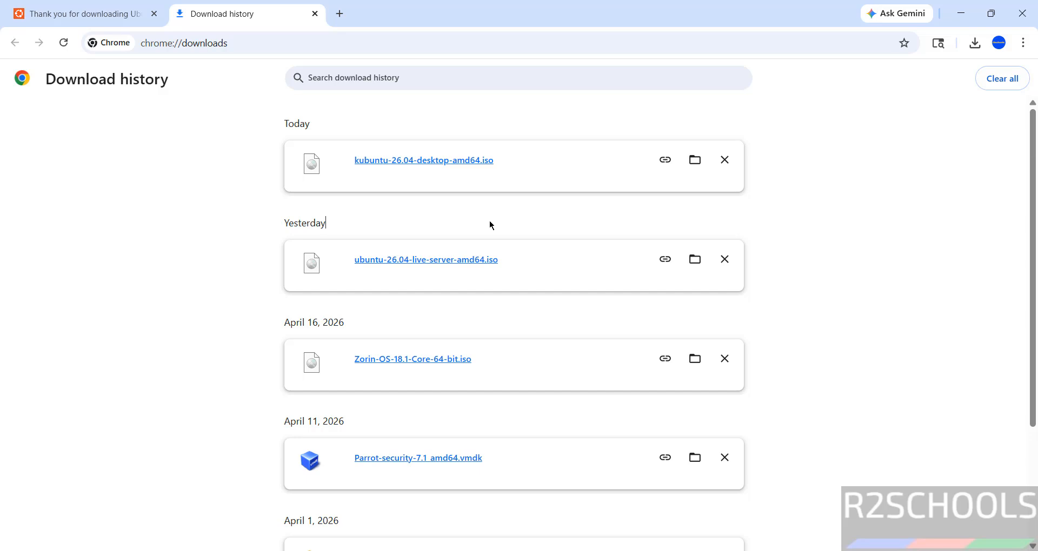
Search Windows for VirtualBox and launch Oracle VirtualBox.
{"action": "key", "text": "super"}
{"action": "type", "text": "virtu"}
{"action": "left_click", "coordinate": [406, 207]}
{"action": "key", "text": "super"}
{"action": "type", "text": "vir"}
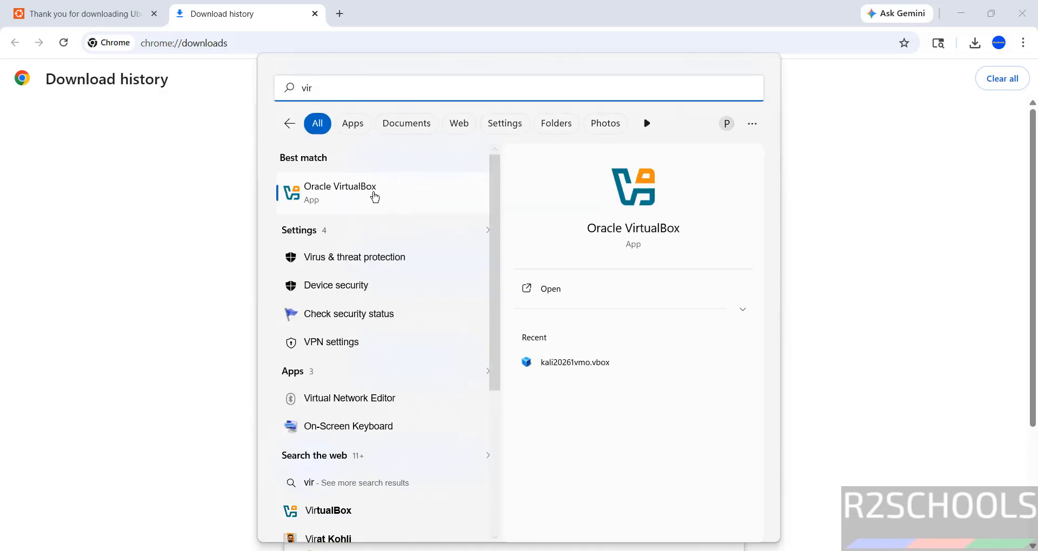
{"action": "left_click", "coordinate": [360, 192]}
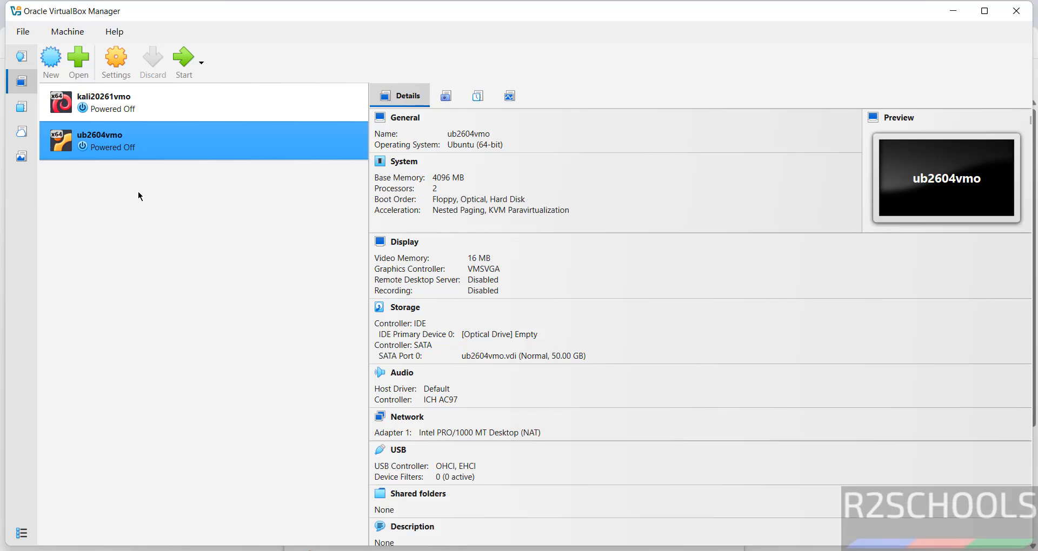
Begin creating a new virtual machine and name it ubs2604vm.
{"action": "left_click", "coordinate": [67, 33]}
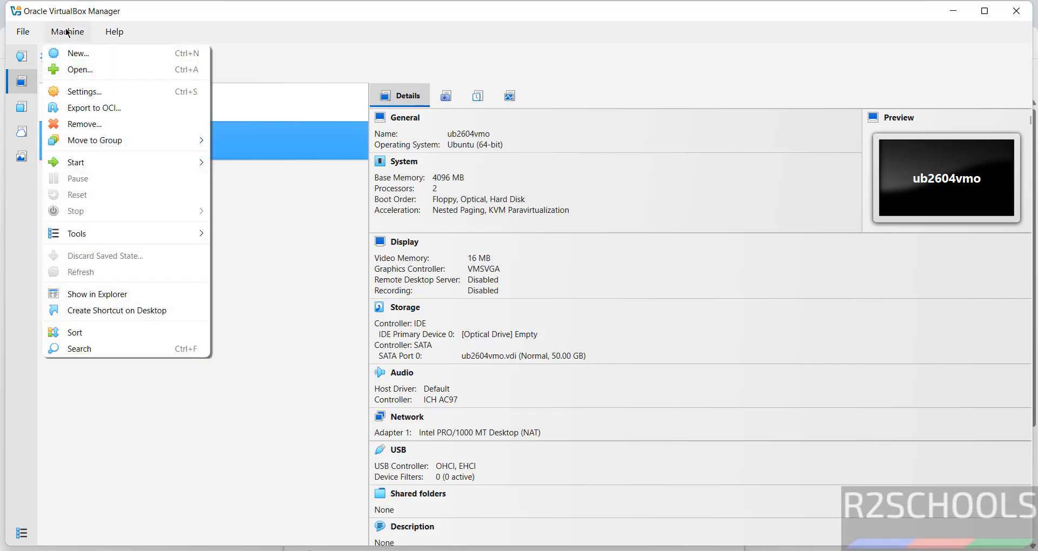
{"action": "left_click", "coordinate": [68, 53]}
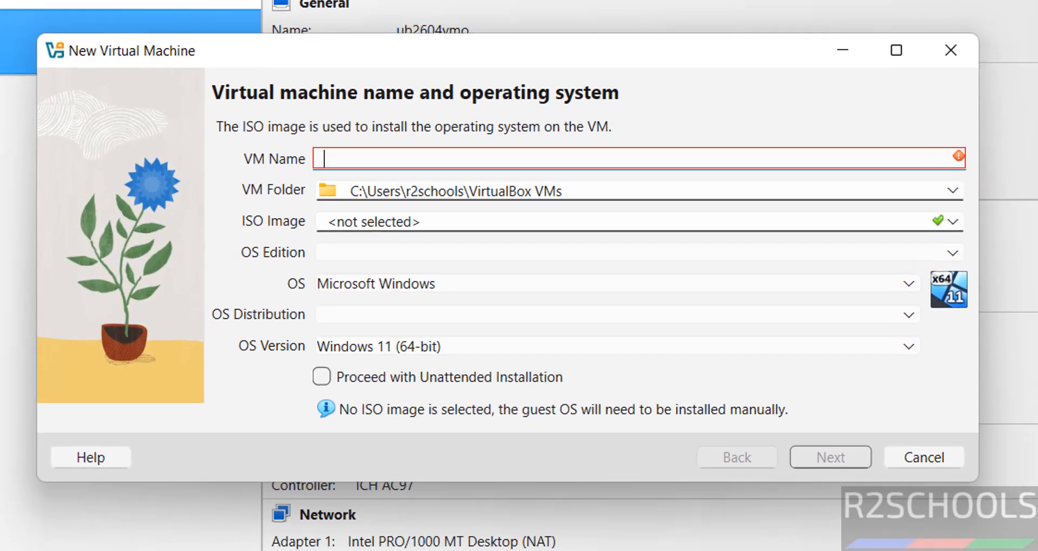
{"action": "type", "text": "ubs2"}
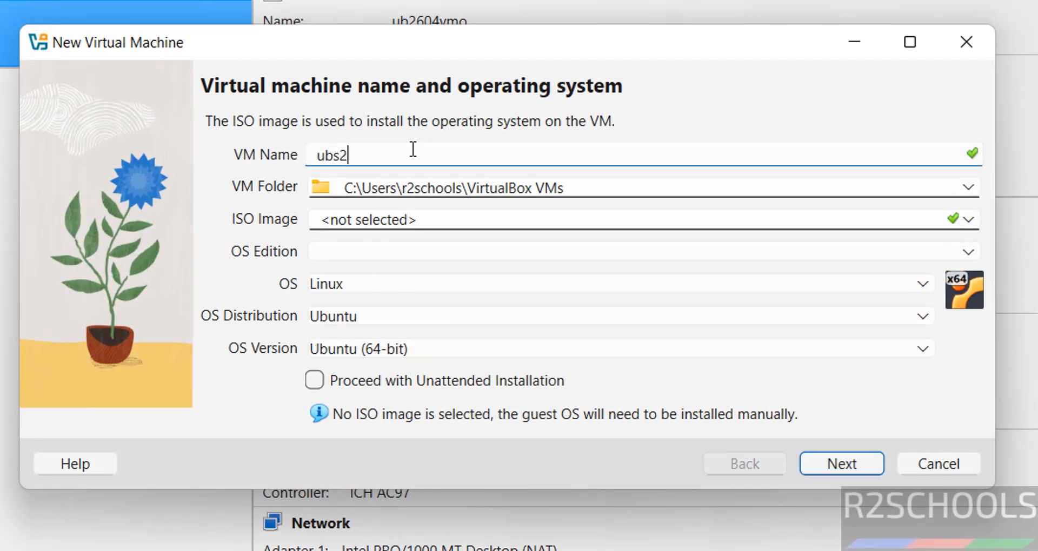
{"action": "type", "text": "604lts"}
{"action": "key", "text": "BackSpace"}
{"action": "key", "text": "BackSpace"}
{"action": "key", "text": "BackSpace"}
{"action": "type", "text": "vm"}
{"action": "key", "text": "ctrl+a"}
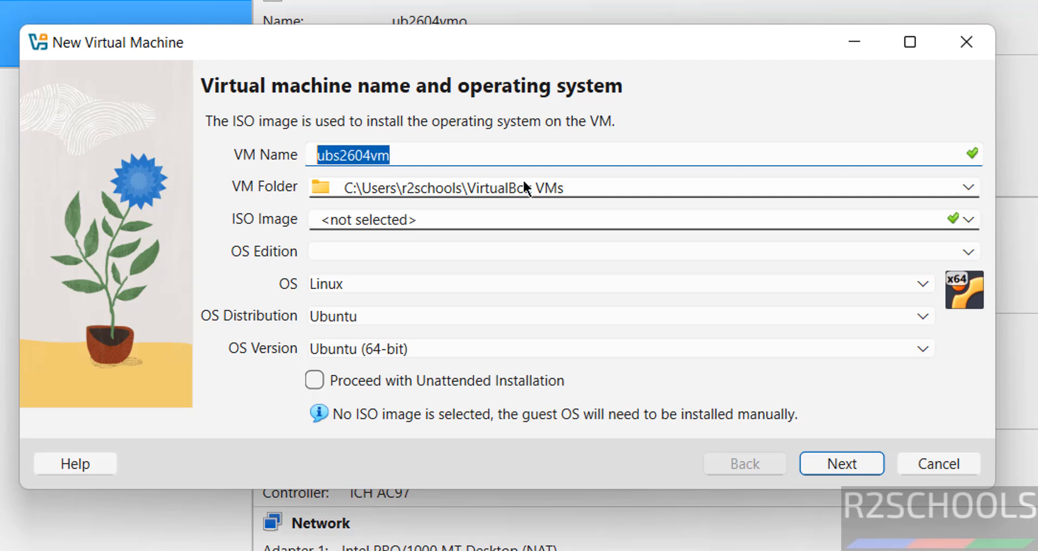
Create a folder named ubs2604vm inside VMS on drive E and set it as the VM folder.
{"action": "left_click", "coordinate": [773, 188]}
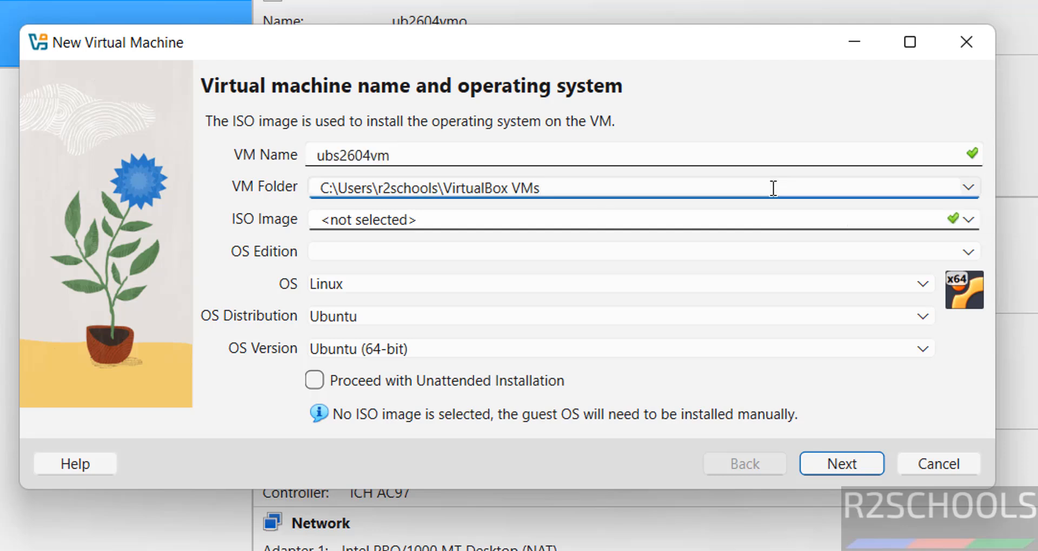
{"action": "left_click", "coordinate": [963, 189]}
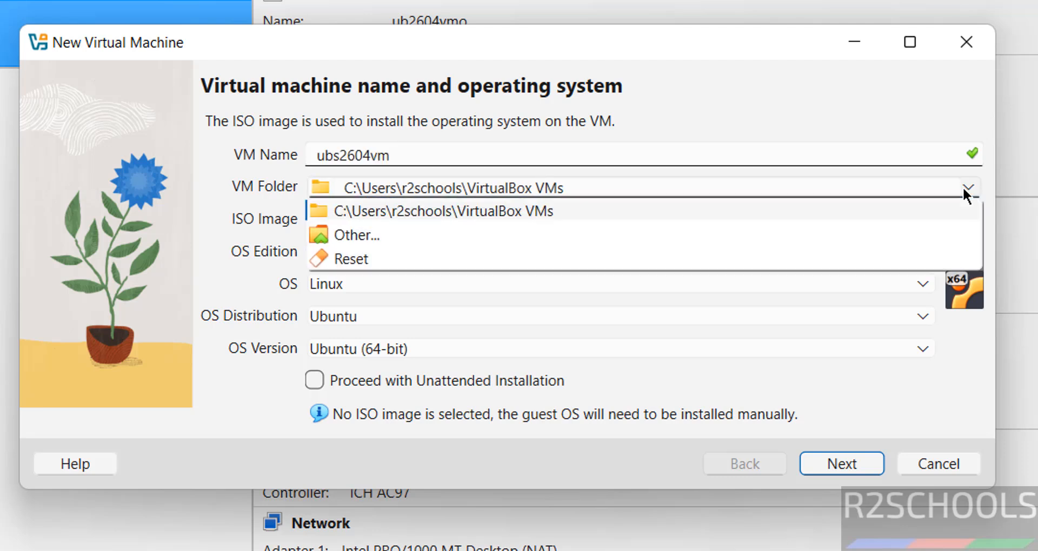
{"action": "left_click", "coordinate": [582, 235]}
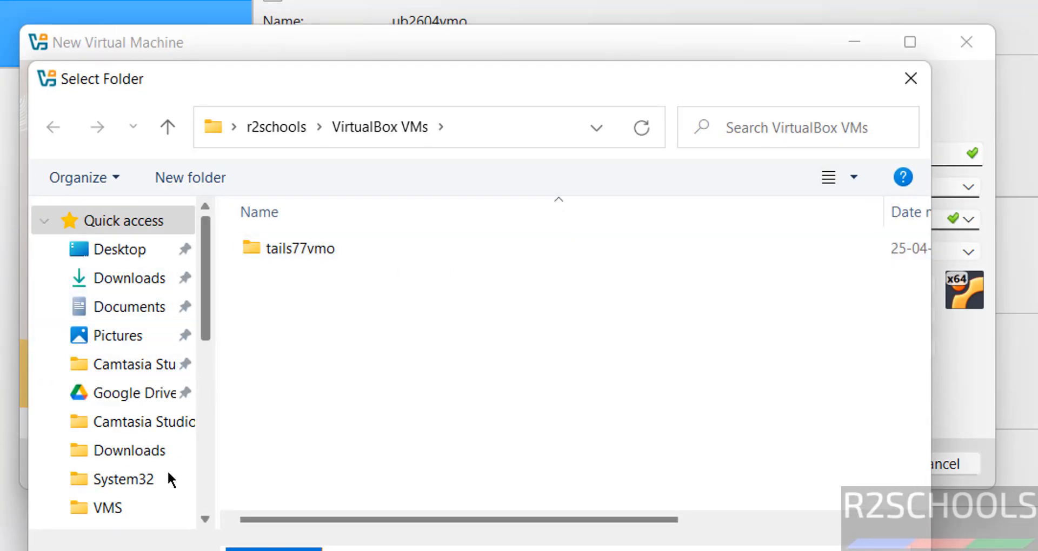
{"action": "left_click", "coordinate": [105, 511]}
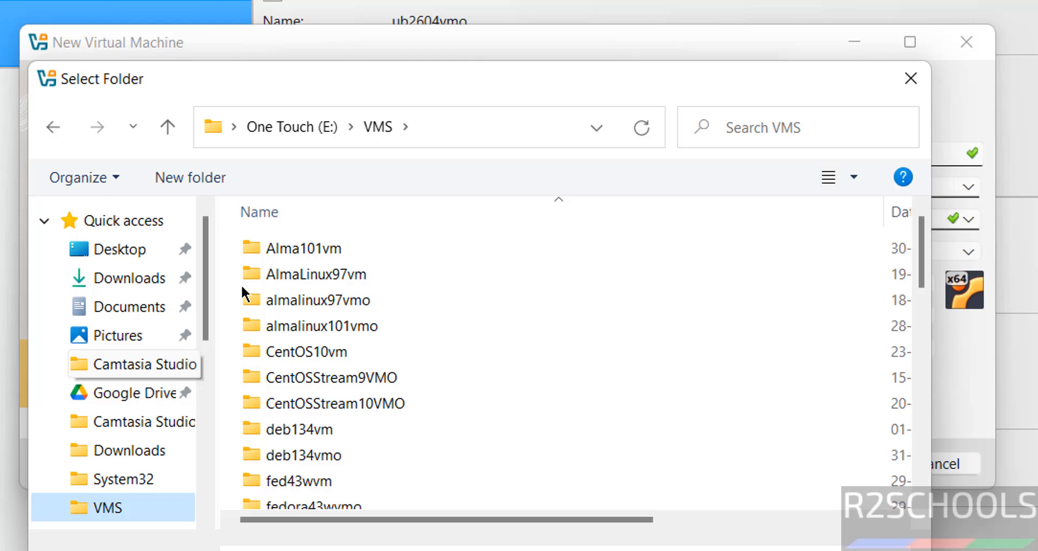
{"action": "left_click", "coordinate": [182, 183]}
{"action": "type", "text": "ubs2604vm"}
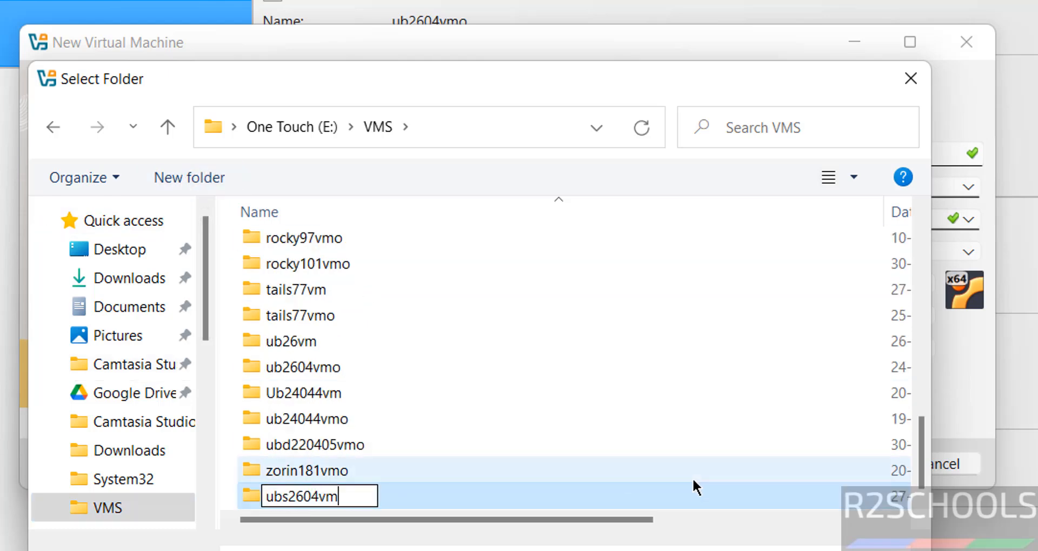
{"action": "key", "text": "Return"}
{"action": "left_click", "coordinate": [670, 550]}
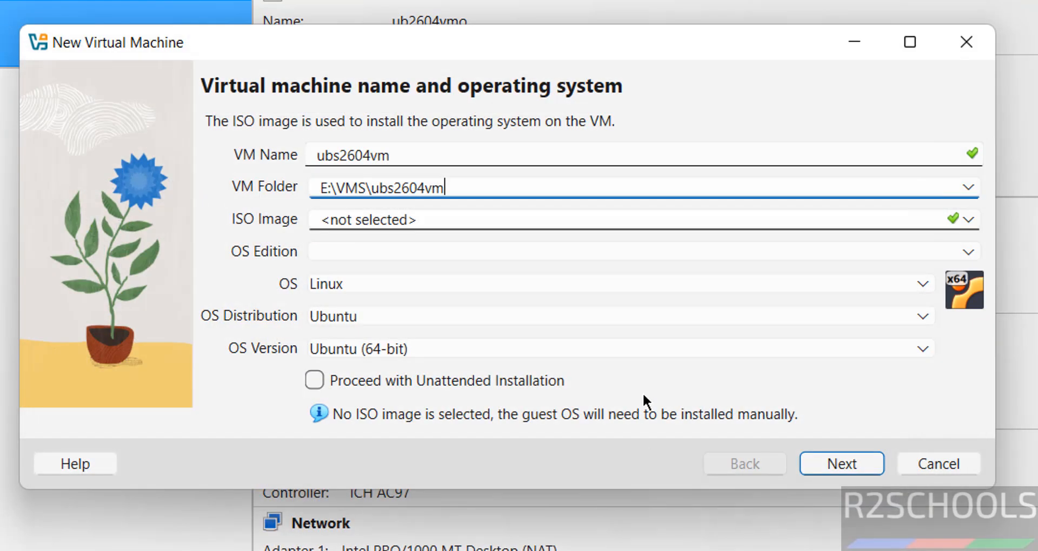
Choose ubuntu-26.04-live-server-amd64.iso from E:\Downloads as the virtual machine's ISO image.
{"action": "left_click", "coordinate": [969, 219]}
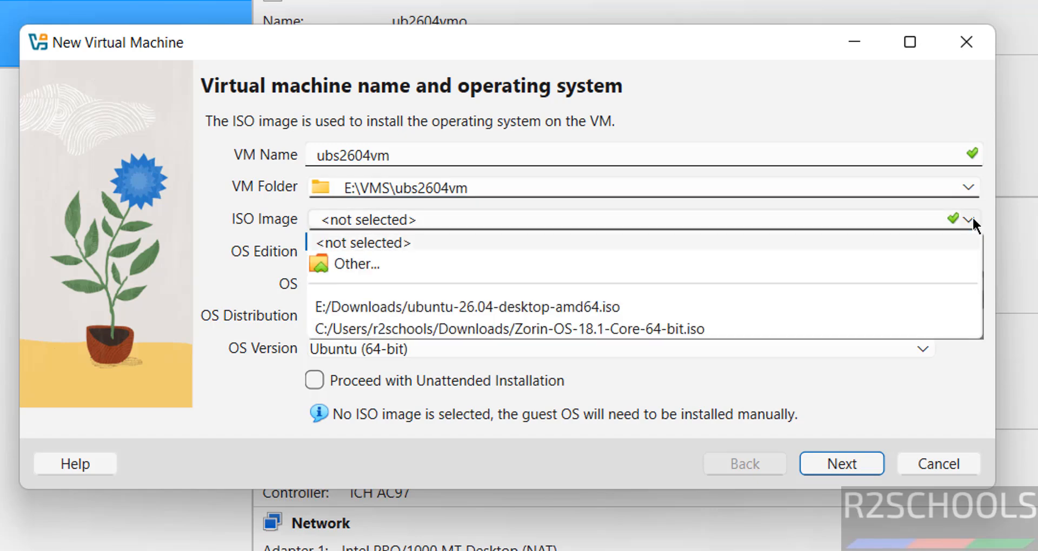
{"action": "left_click", "coordinate": [405, 265]}
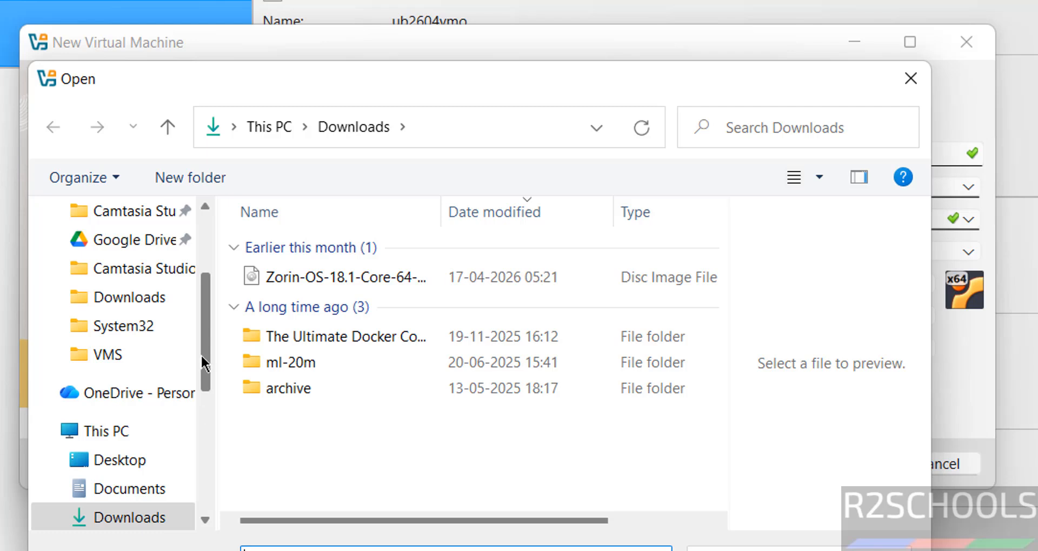
{"action": "left_click", "coordinate": [153, 301]}
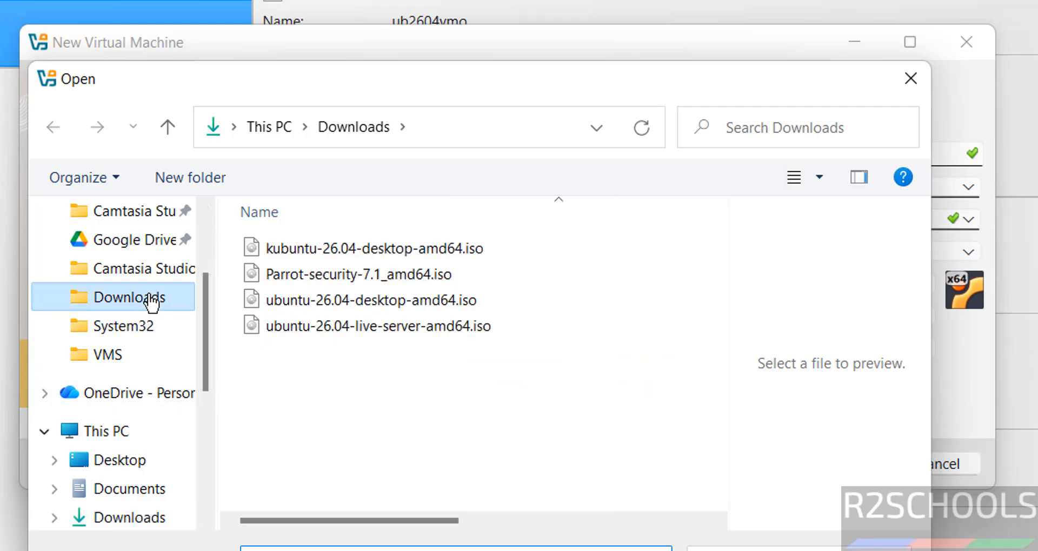
{"action": "left_click", "coordinate": [365, 321]}
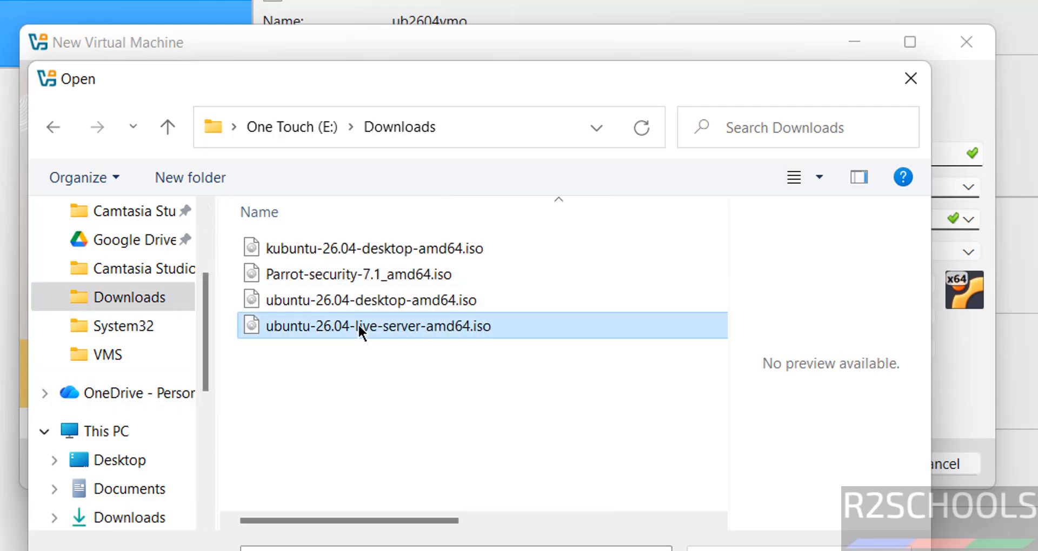
{"action": "left_click", "coordinate": [757, 550]}
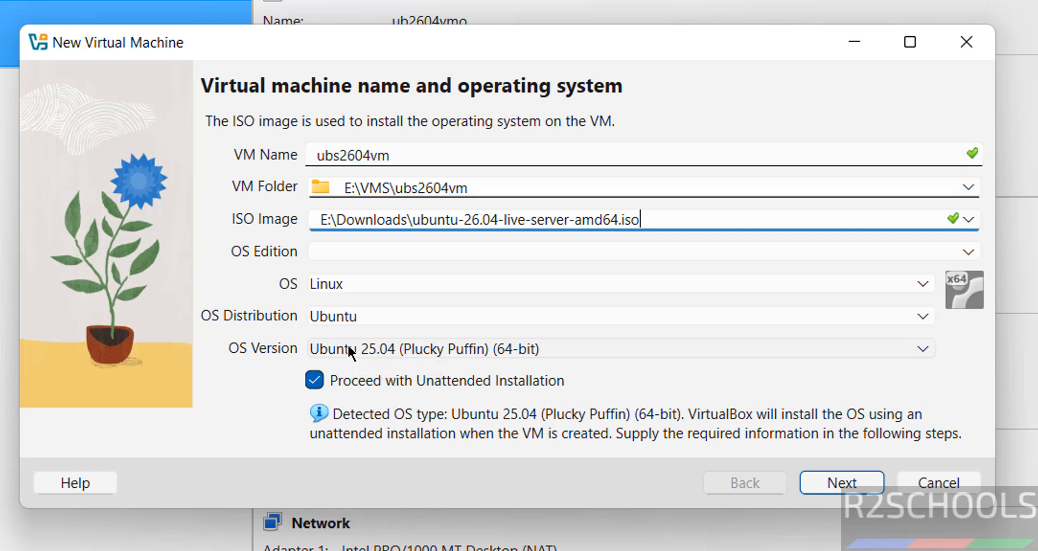
Turn off unattended installation, set the OS version to Ubuntu (64-bit), and continue to the virtual hardware settings.
{"action": "left_click", "coordinate": [310, 384]}
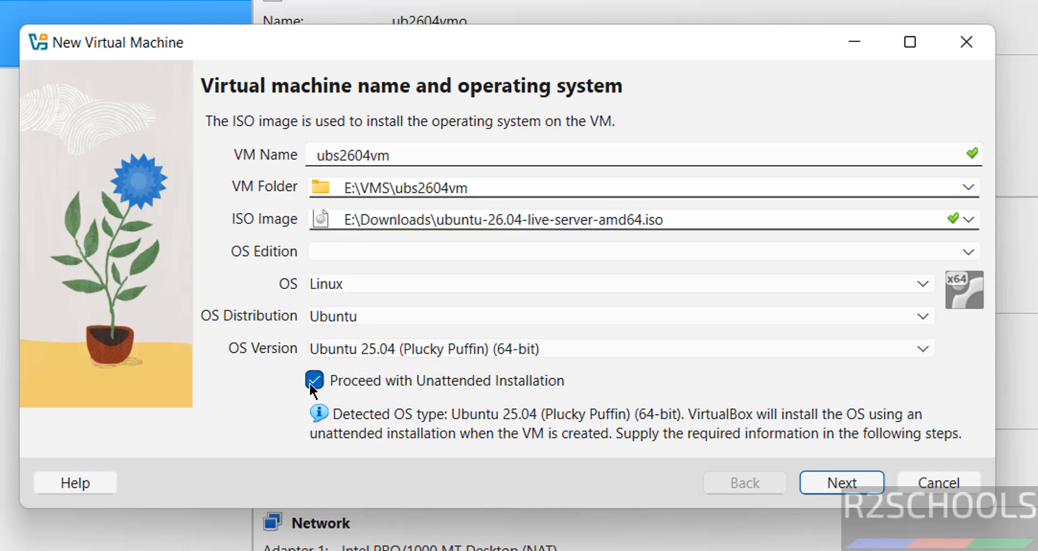
{"action": "left_click", "coordinate": [483, 346]}
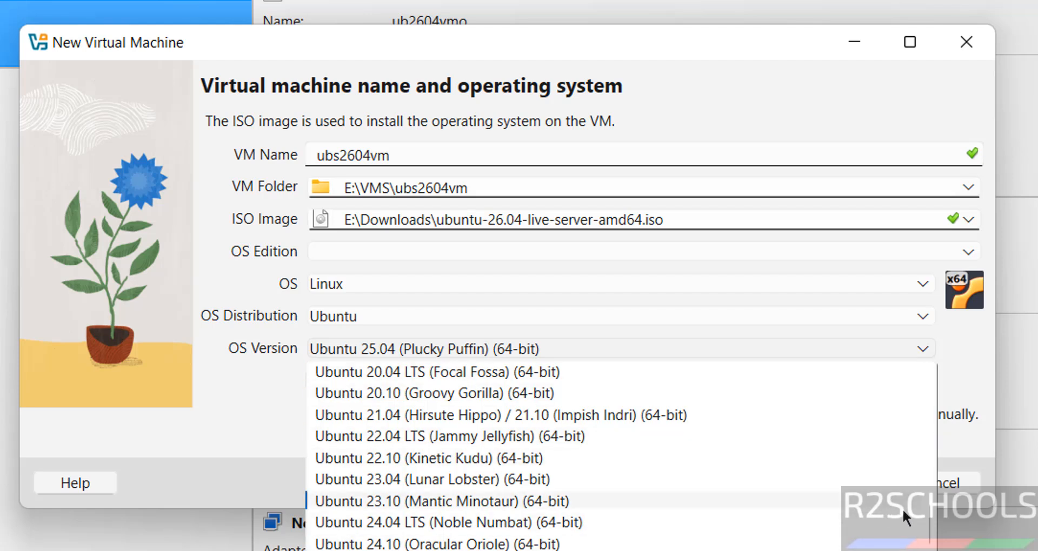
{"action": "left_click_drag", "start_coordinate": [930, 527], "coordinate": [887, 375]}
{"action": "left_click", "coordinate": [493, 391]}
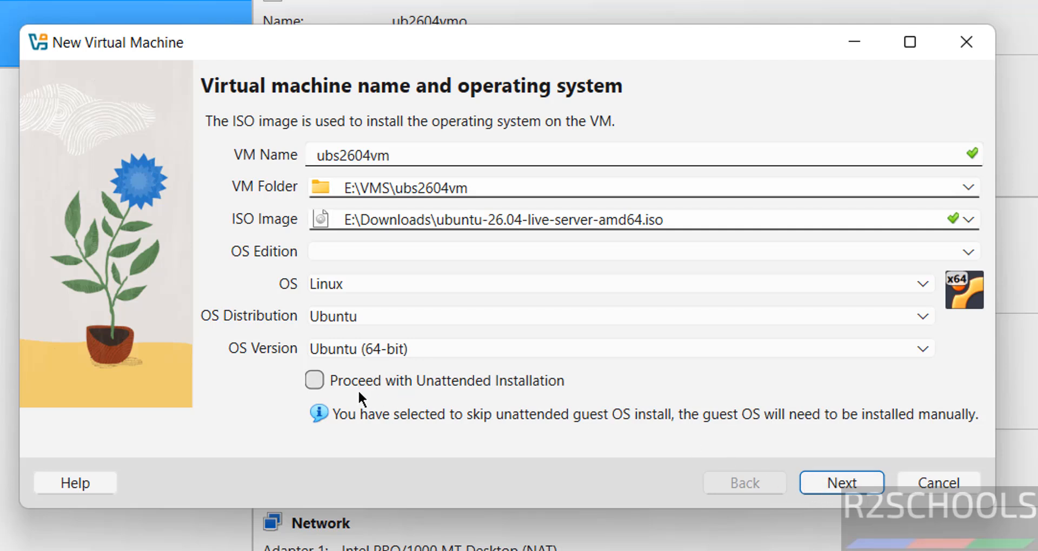
{"action": "left_click", "coordinate": [841, 483]}
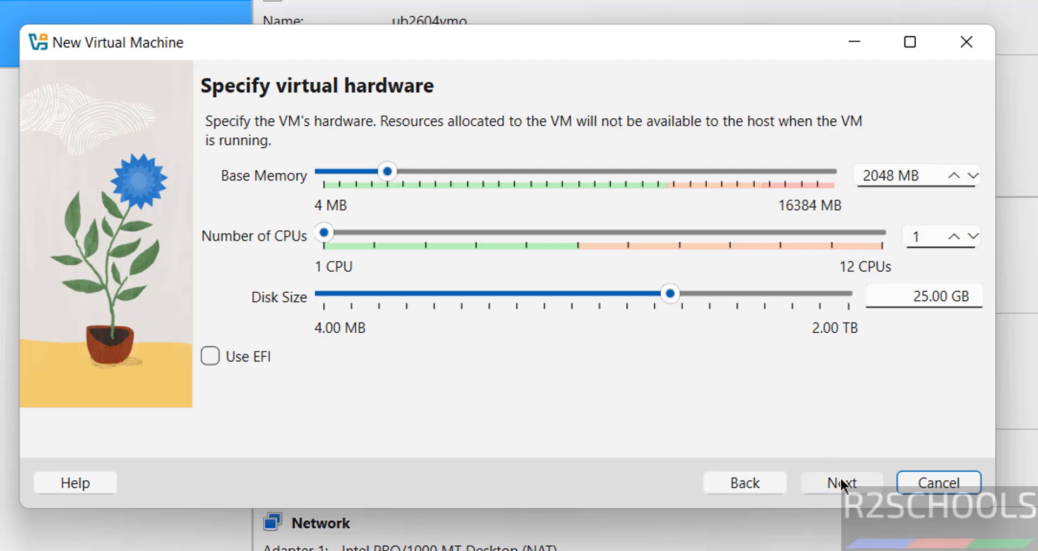
Set the virtual machine's base memory to 4096 MB and the number of CPUs to 2.
{"action": "double_click", "coordinate": [878, 172]}
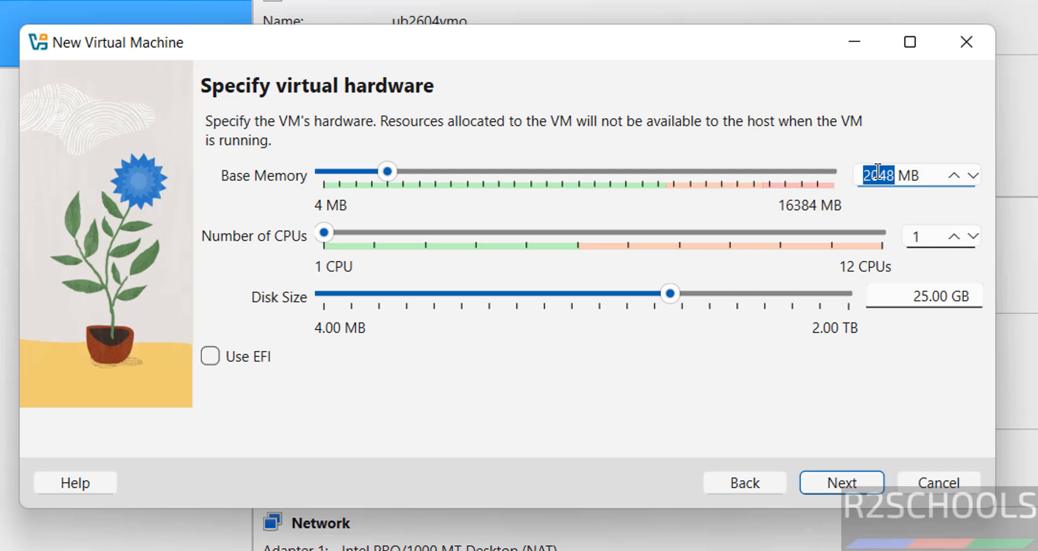
{"action": "type", "text": "4"}
{"action": "key", "text": "BackSpace"}
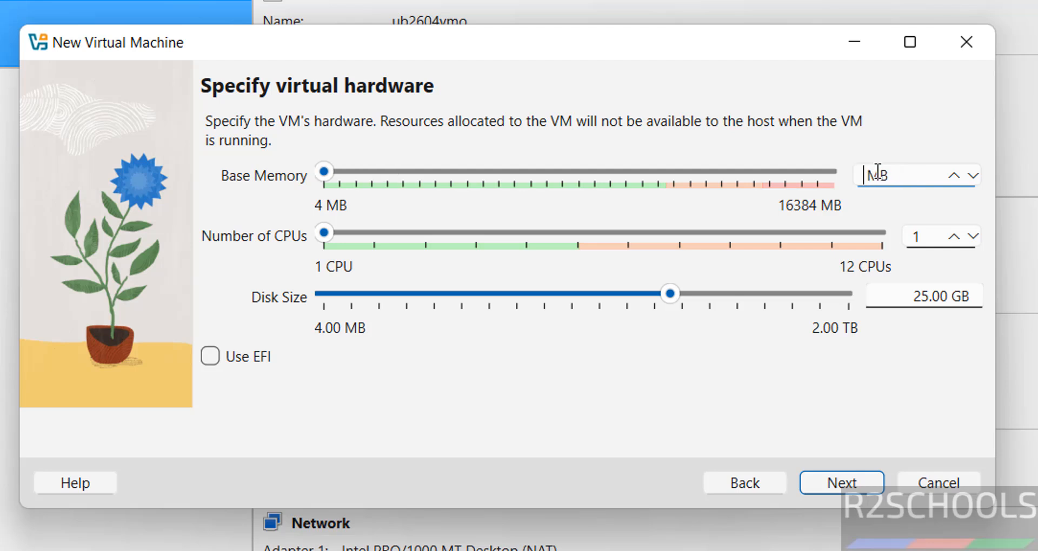
{"action": "type", "text": "4096"}
{"action": "key", "text": "Tab"}
{"action": "type", "text": "2"}
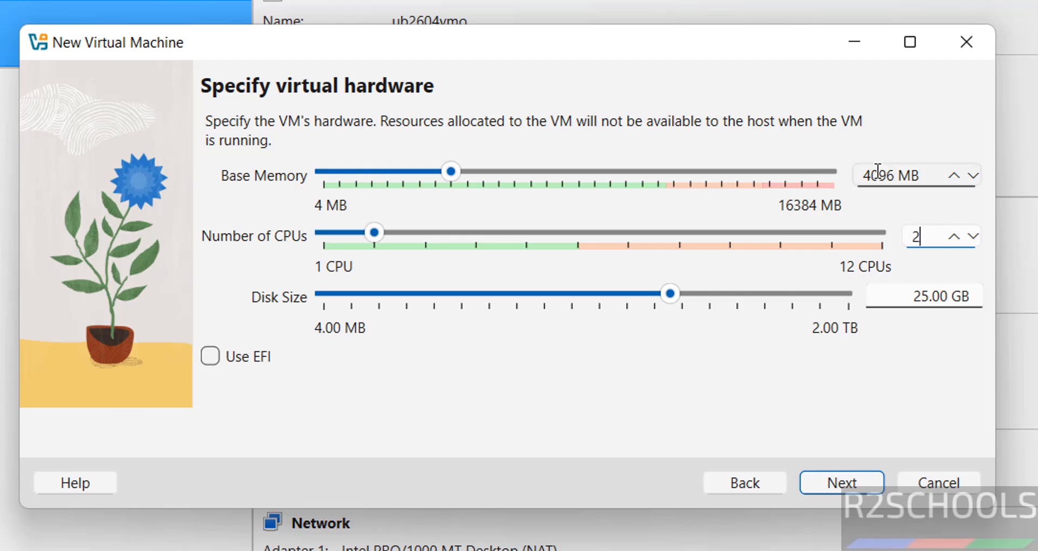
{"action": "key", "text": "Tab"}
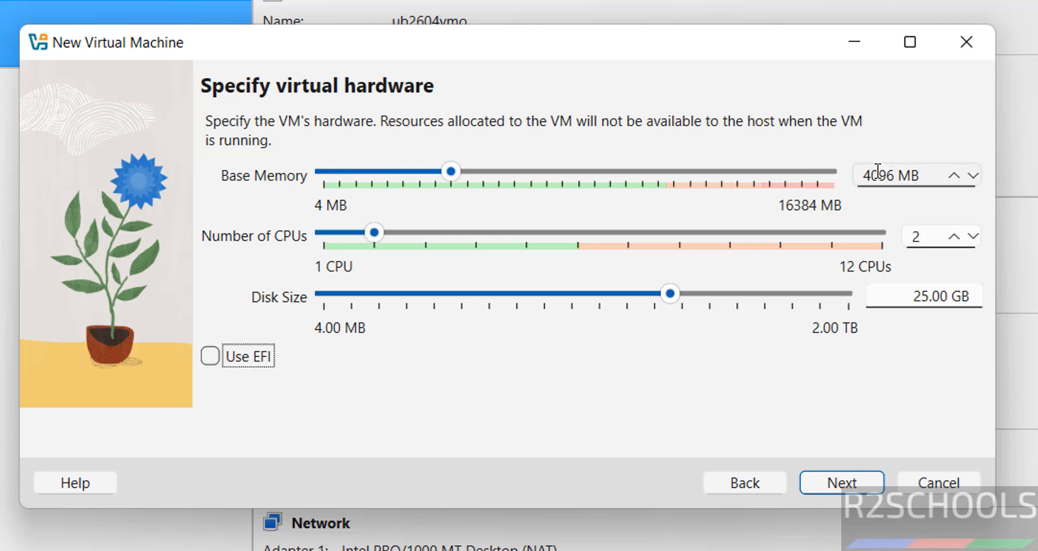
Set the virtual machine's disk size to 50 GB.
{"action": "left_click", "coordinate": [917, 289]}
{"action": "double_click", "coordinate": [917, 289]}
{"action": "type", "text": "50"}
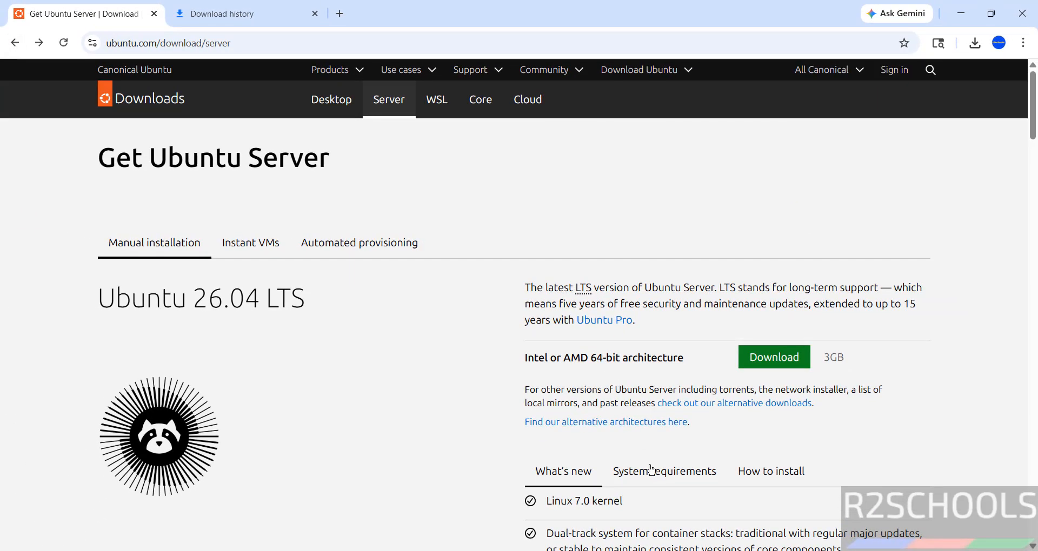
Examine the system requirements on the Ubuntu Server download page in the browser, and return to VirtualBox.
{"action": "left_click", "coordinate": [652, 478]}
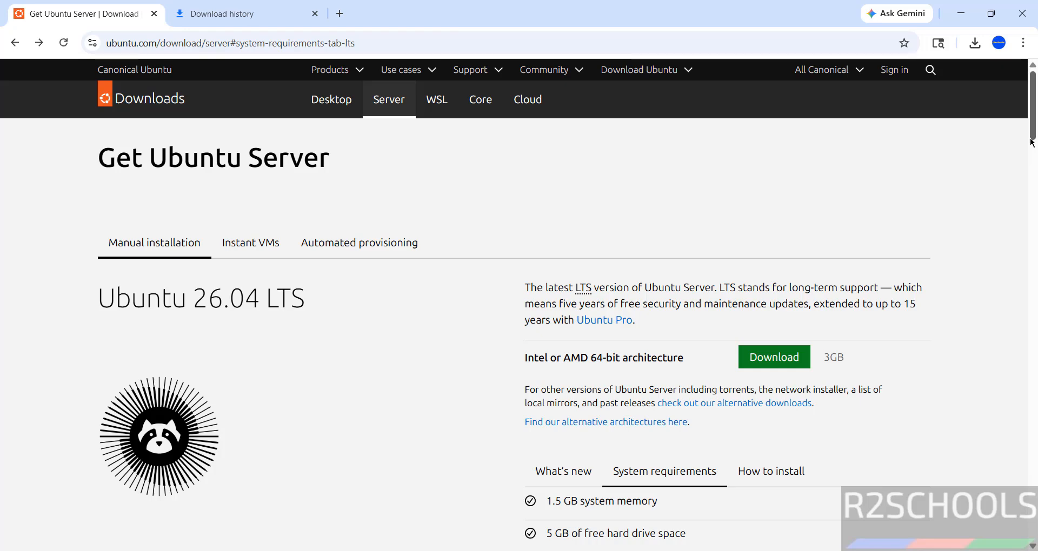
{"action": "left_click_drag", "start_coordinate": [1031, 141], "coordinate": [1023, 180]}
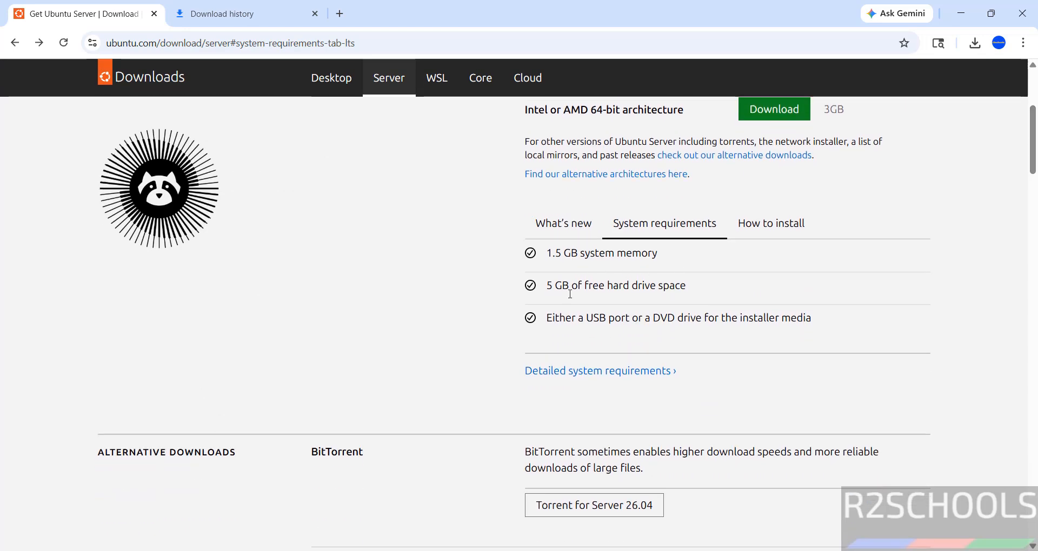
{"action": "left_click", "coordinate": [674, 550]}
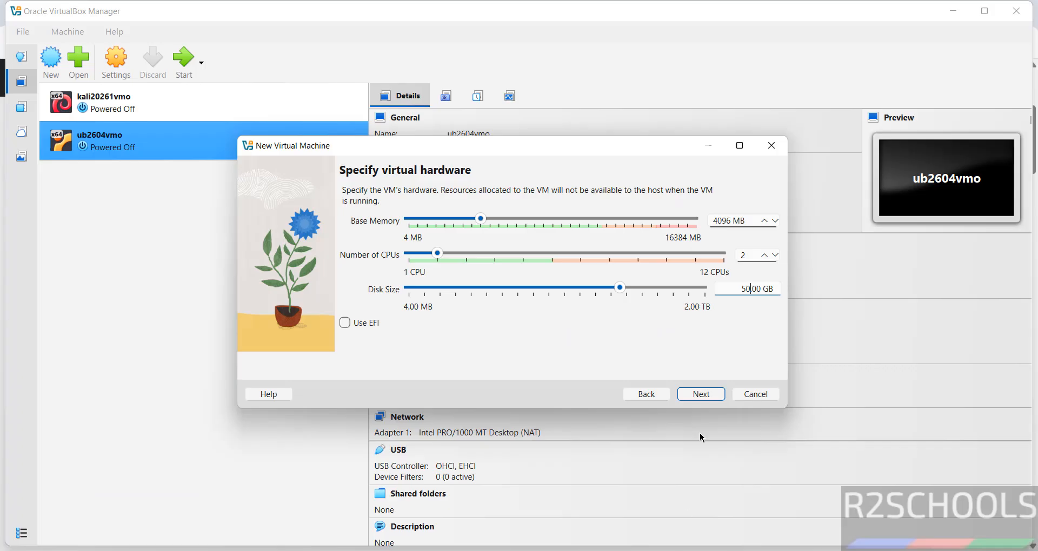
Recheck the virtual hardware settings from the summary, and finish creating the ubs2604vm virtual machine.
{"action": "left_click", "coordinate": [700, 394]}
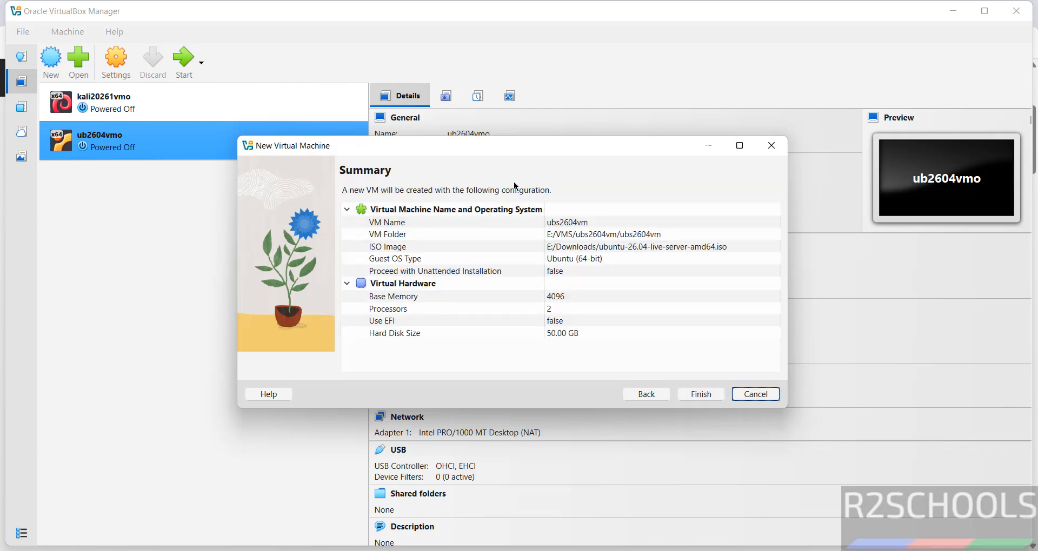
{"action": "left_click", "coordinate": [638, 397]}
{"action": "left_click", "coordinate": [691, 396]}
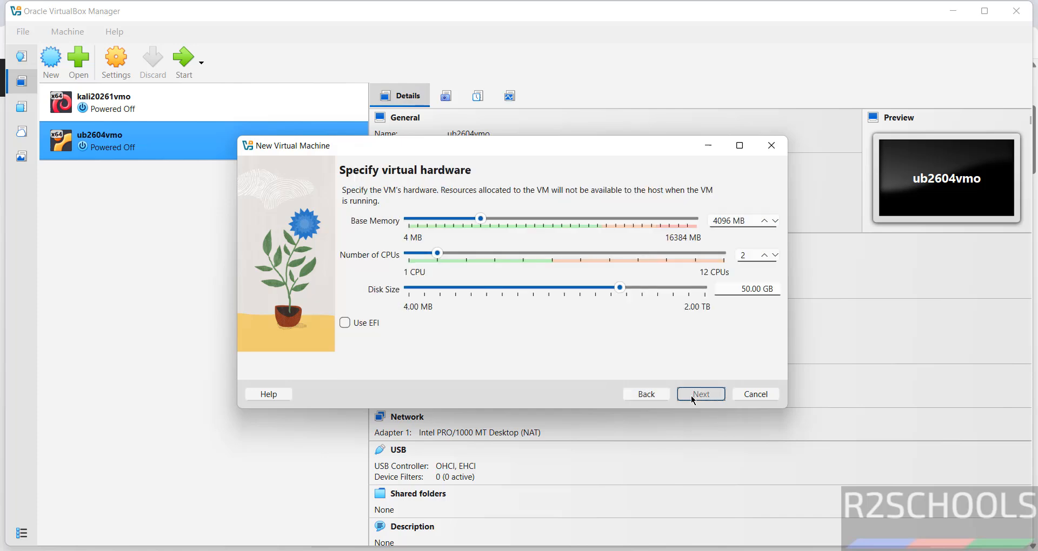
{"action": "left_click", "coordinate": [693, 393]}
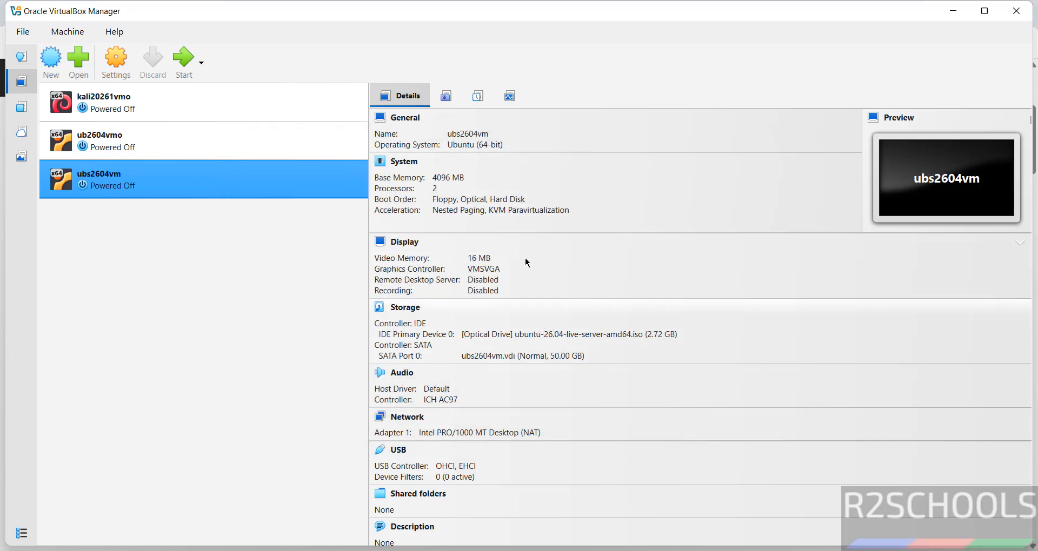
Start the ubs2604vm virtual machine and boot the "Try or Install Ubuntu Server" entry.
{"action": "right_click", "coordinate": [117, 173]}
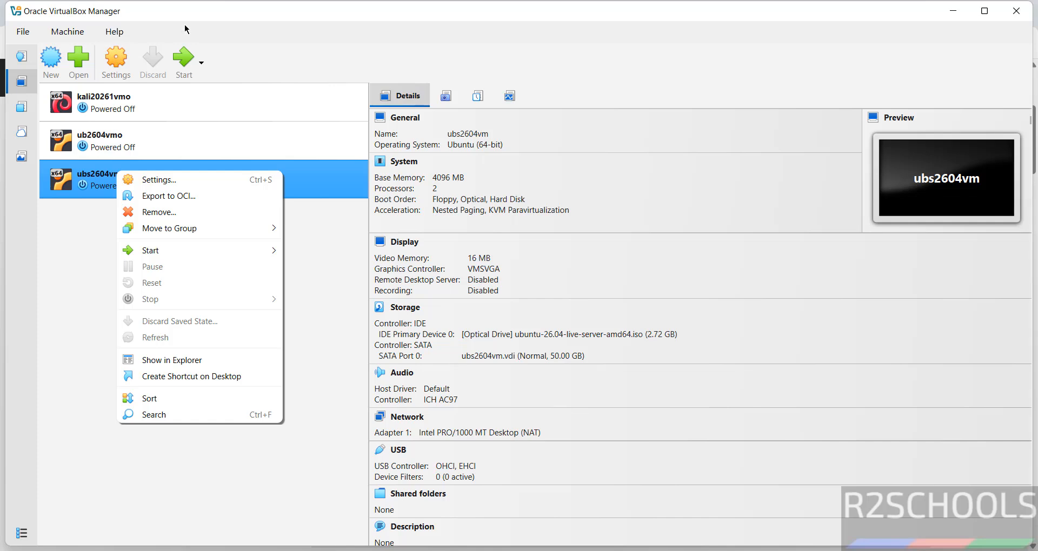
{"action": "left_click", "coordinate": [123, 58]}
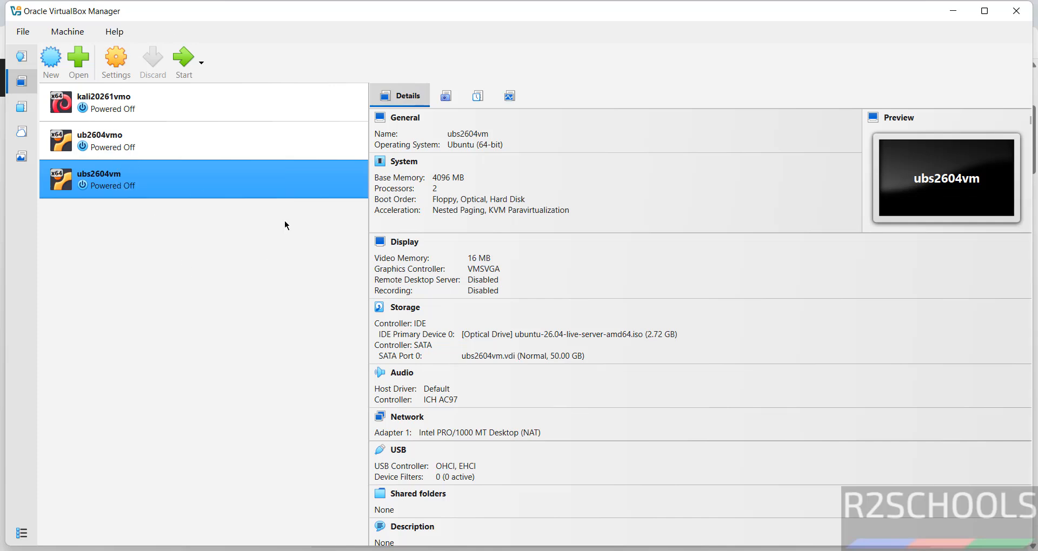
{"action": "left_click", "coordinate": [184, 60]}
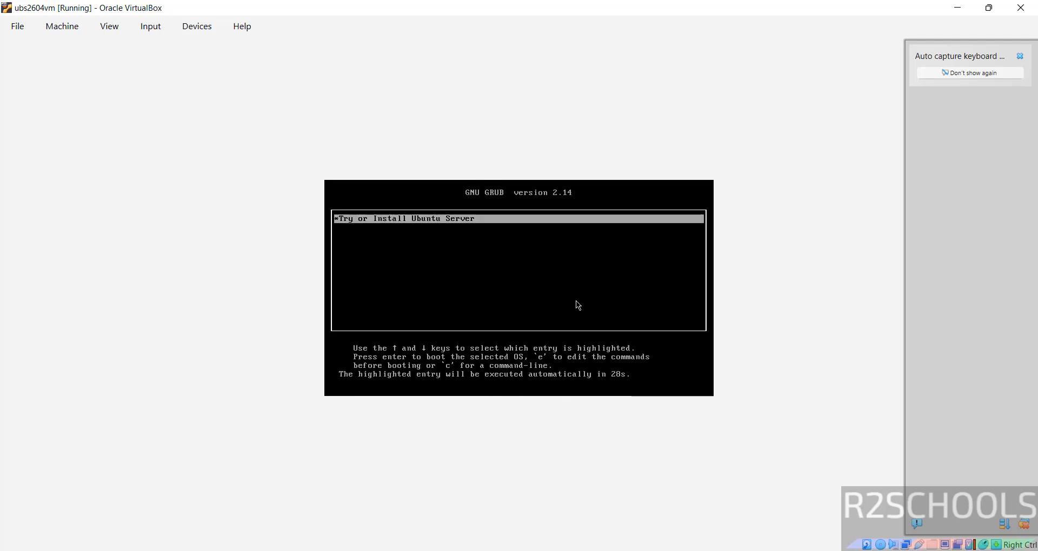
{"action": "key", "text": "Return"}
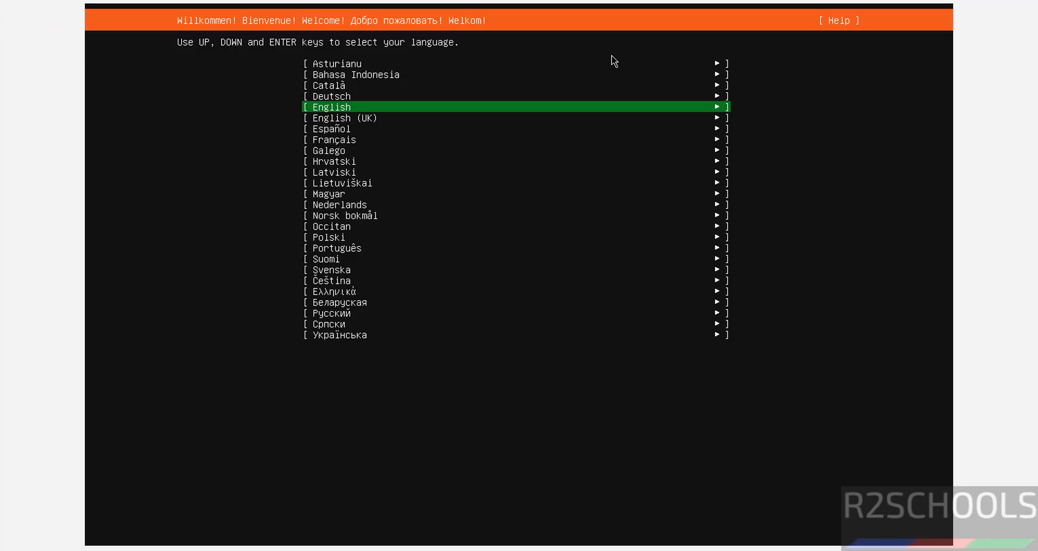
Choose English as the installer language.
{"action": "key", "text": "Down"}
{"action": "key", "text": "Up"}
{"action": "key", "text": "Down"}
{"action": "key", "text": "Up"}
{"action": "key", "text": "Return"}
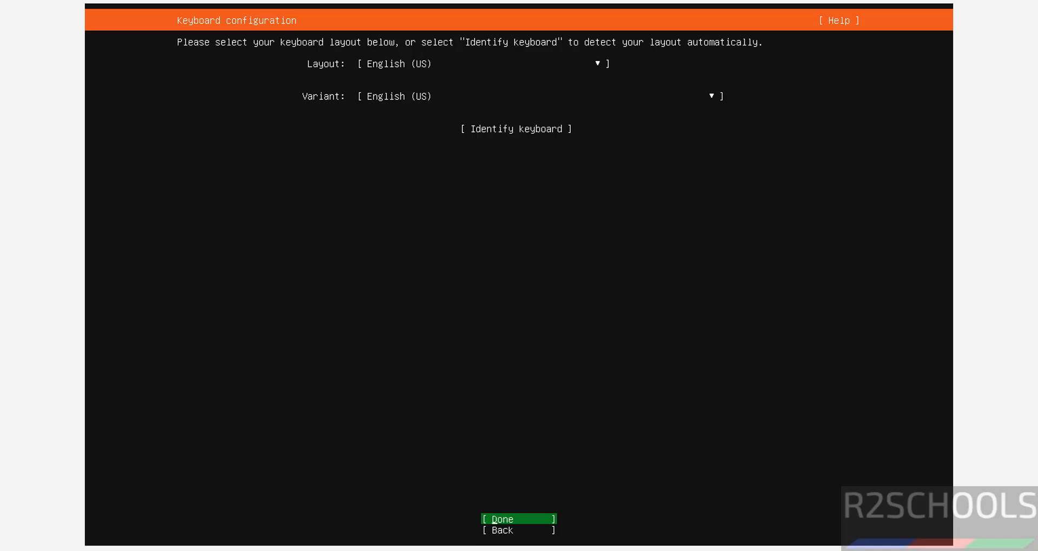
Accept English (US) as both the keyboard layout and variant, and continue to the installation type.
{"action": "key", "text": "Tab"}
{"action": "key", "text": "Tab"}
{"action": "key", "text": "Tab"}
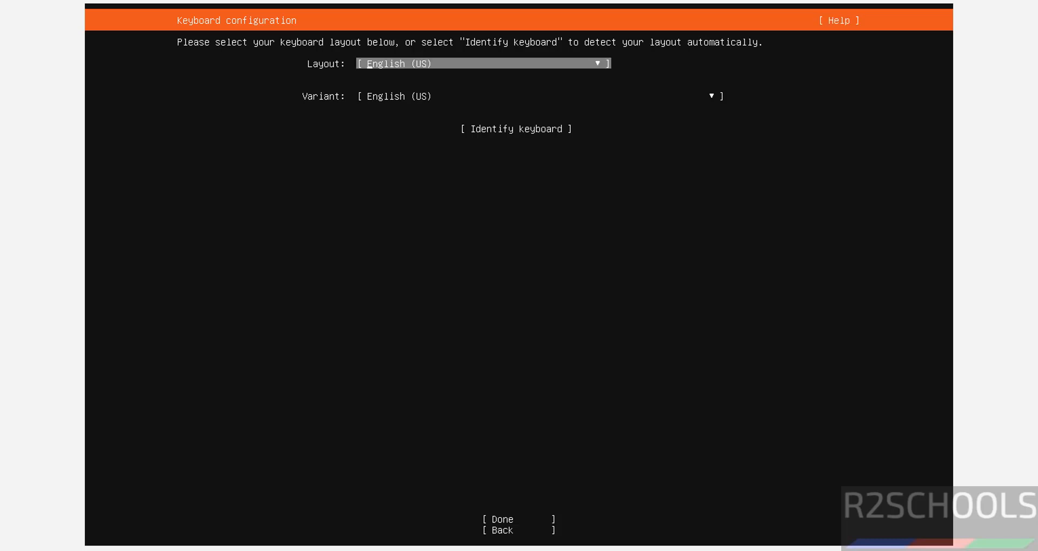
{"action": "key", "text": "Tab"}
{"action": "key", "text": "Tab"}
{"action": "key", "text": "Tab"}
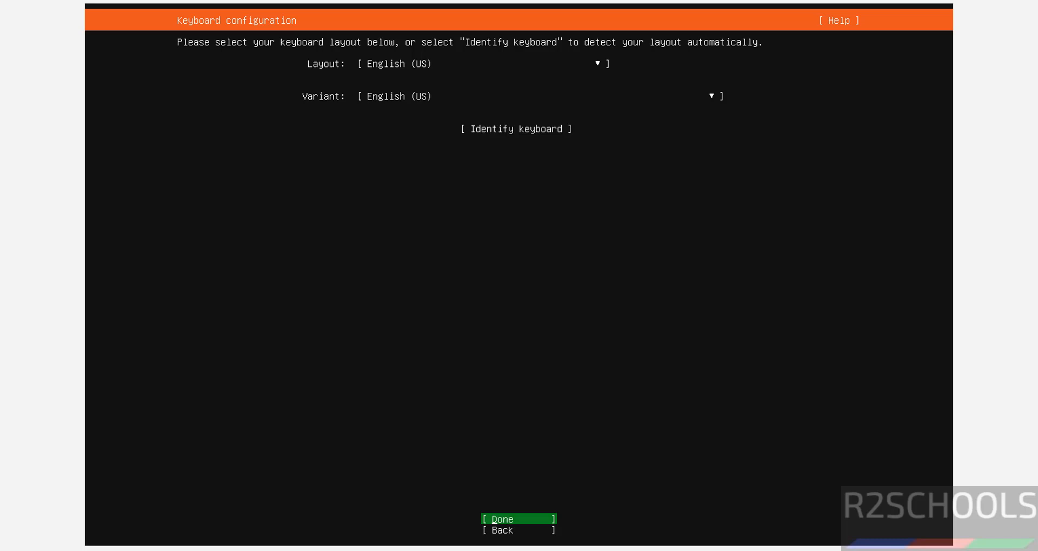
{"action": "key", "text": "Return"}
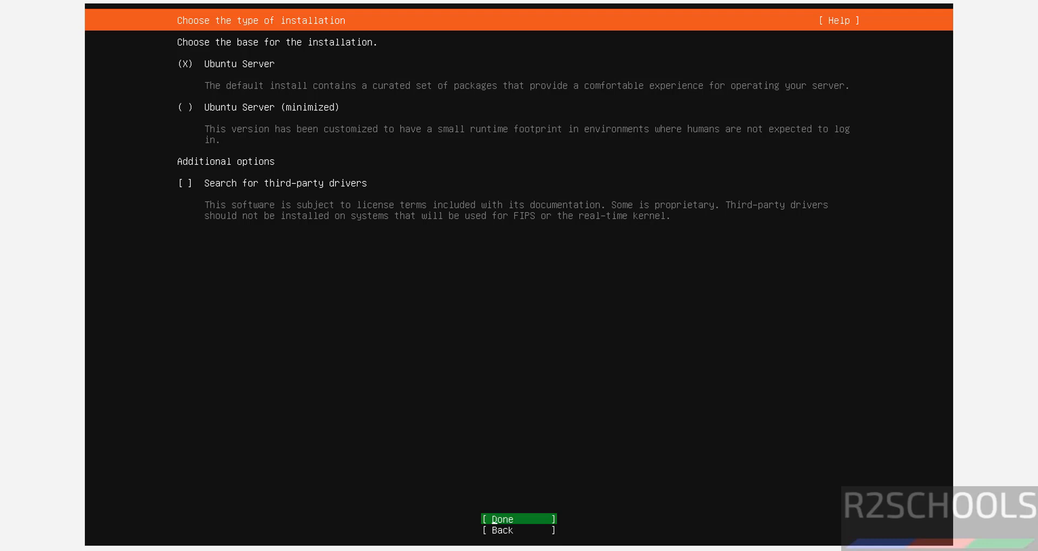
Keep Ubuntu Server as the installation base with the third-party driver search off, and continue to the network configuration.
{"action": "key", "text": "Down"}
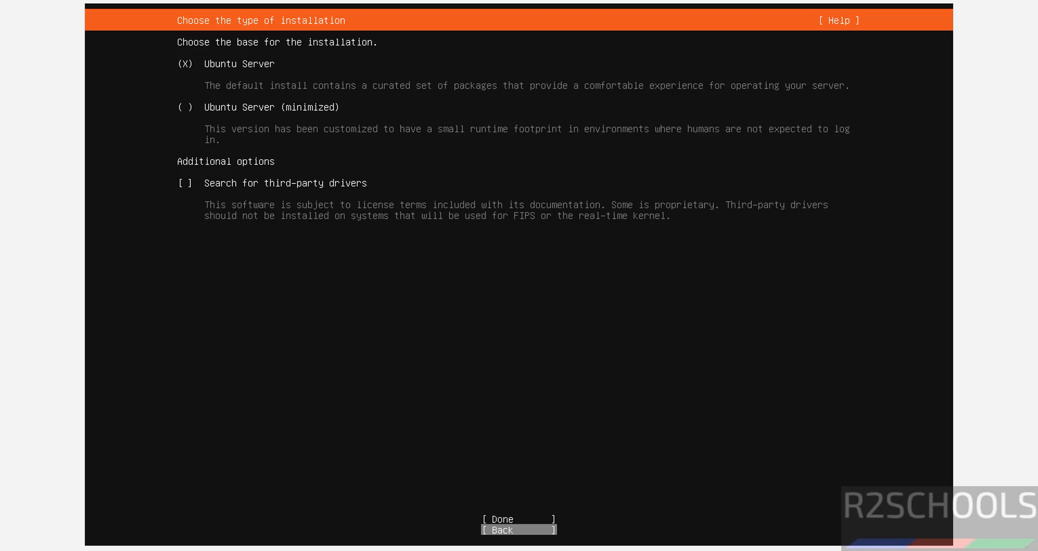
{"action": "key", "text": "Tab"}
{"action": "key", "text": "Tab"}
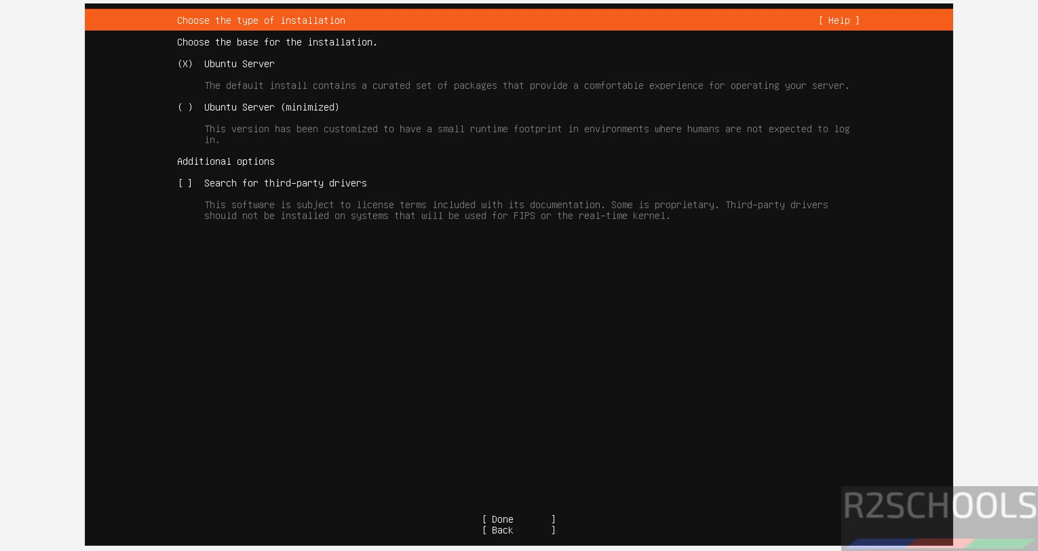
{"action": "key", "text": "Down"}
{"action": "key", "text": "space"}
{"action": "key", "text": "space"}
{"action": "key", "text": "Tab"}
{"action": "key", "text": "Return"}
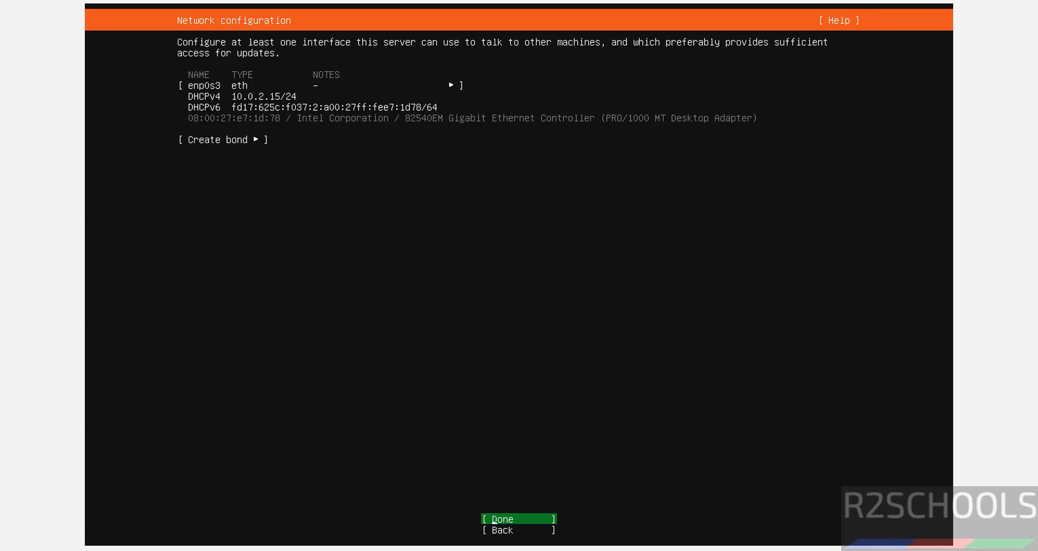
Accept the DHCP network configuration for enp0s3 and leave the proxy address blank.
{"action": "key", "text": "Down"}
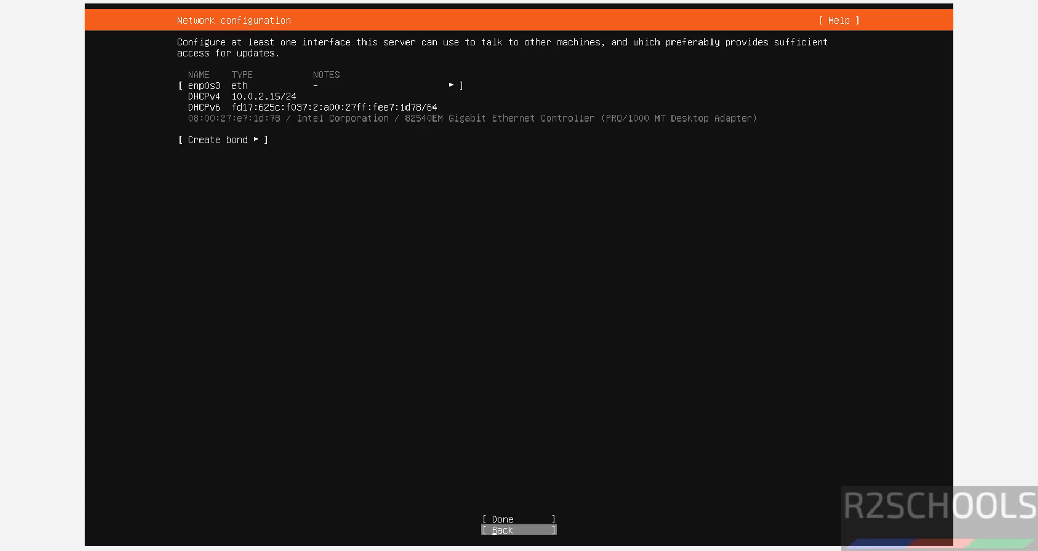
{"action": "key", "text": "Up"}
{"action": "key", "text": "Return"}
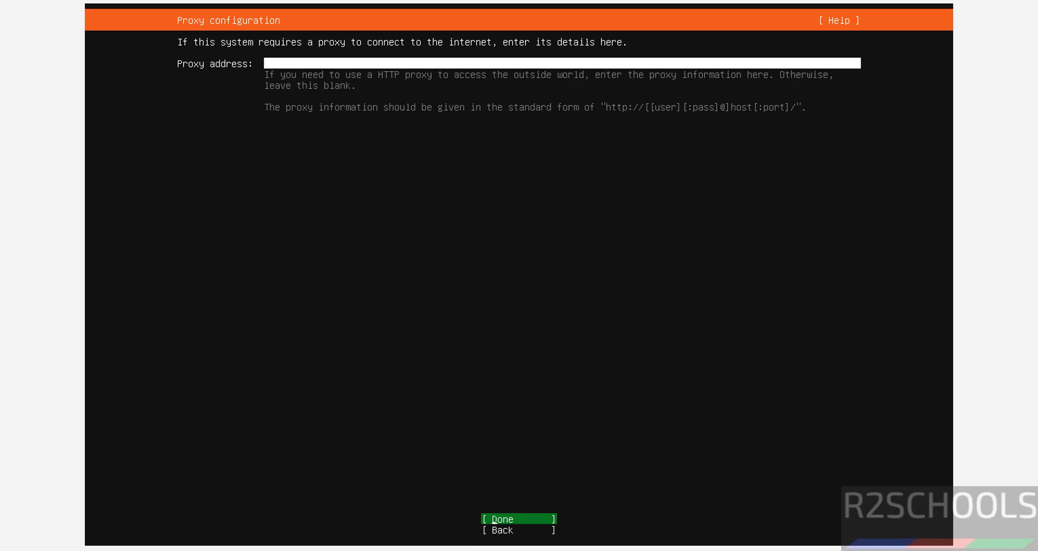
{"action": "key", "text": "Return"}
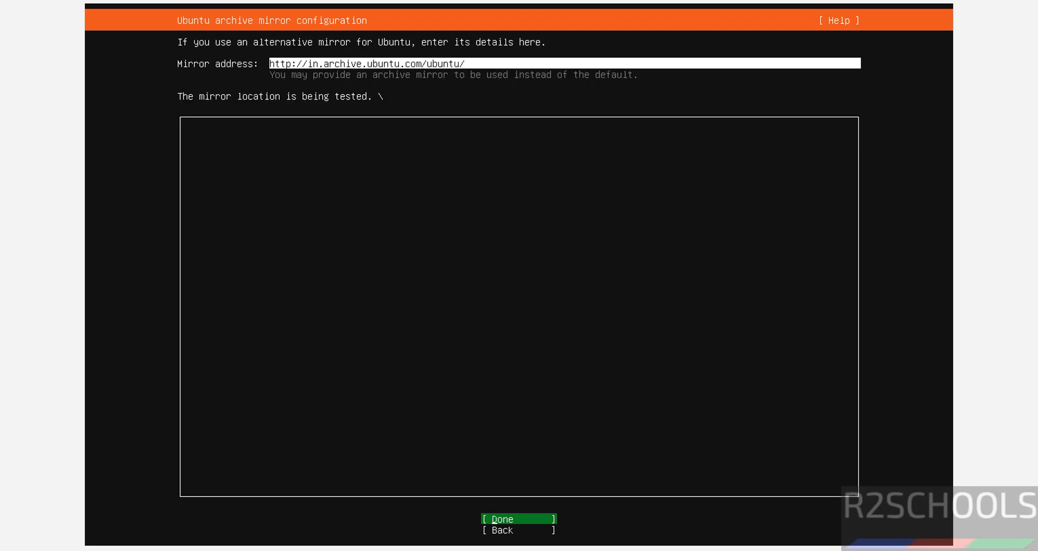
{"action": "key", "text": "Return"}
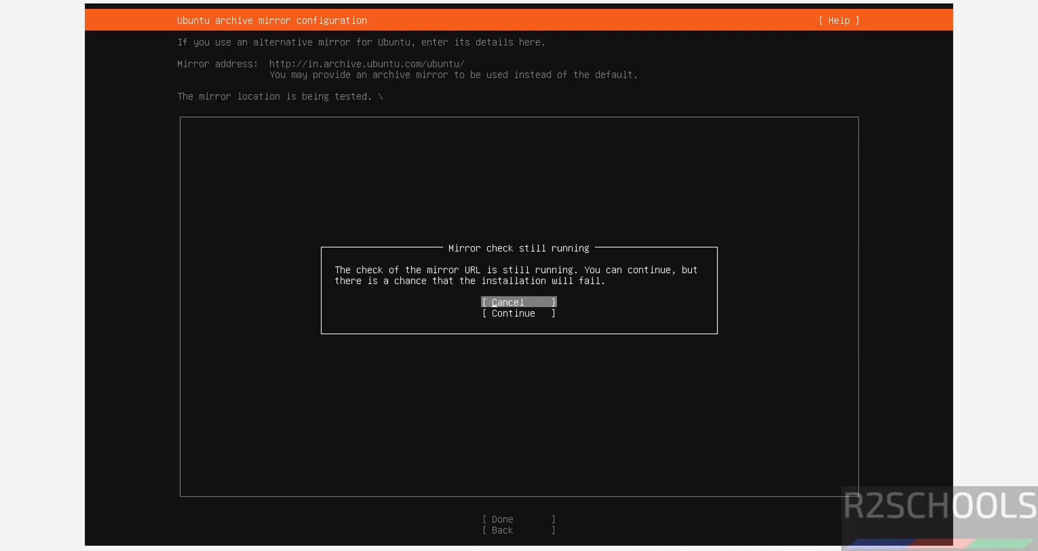
{"action": "key", "text": "Down"}
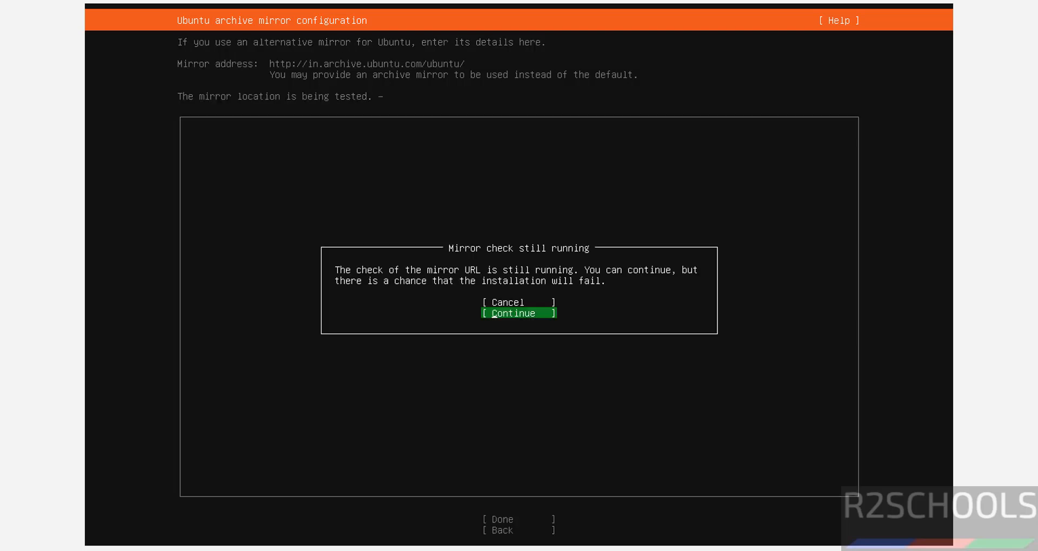
{"action": "key", "text": "Return"}
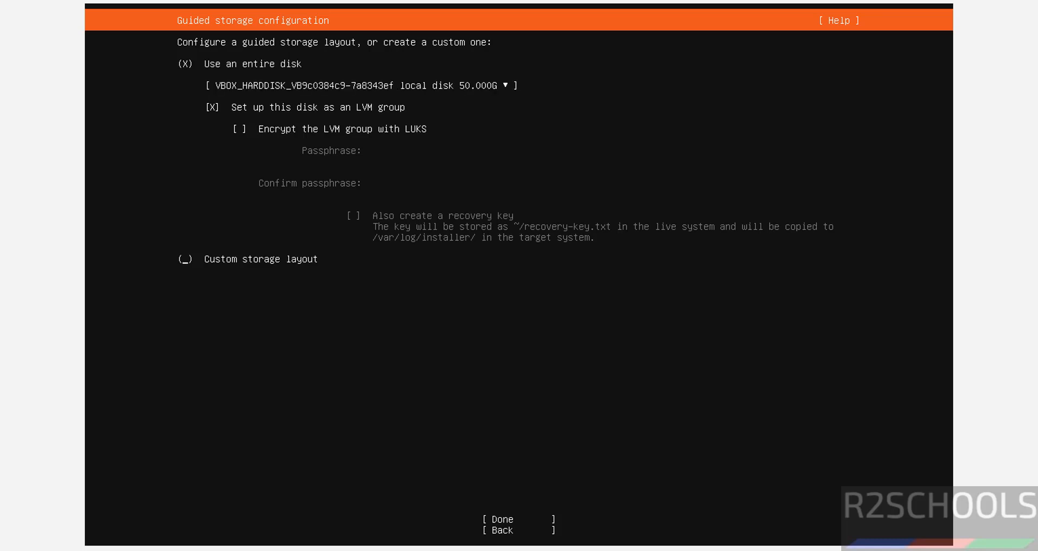
Use the entire disk as an unencrypted LVM group, accept the proposed storage layout, and confirm formatting the disk.
{"action": "key", "text": "Tab"}
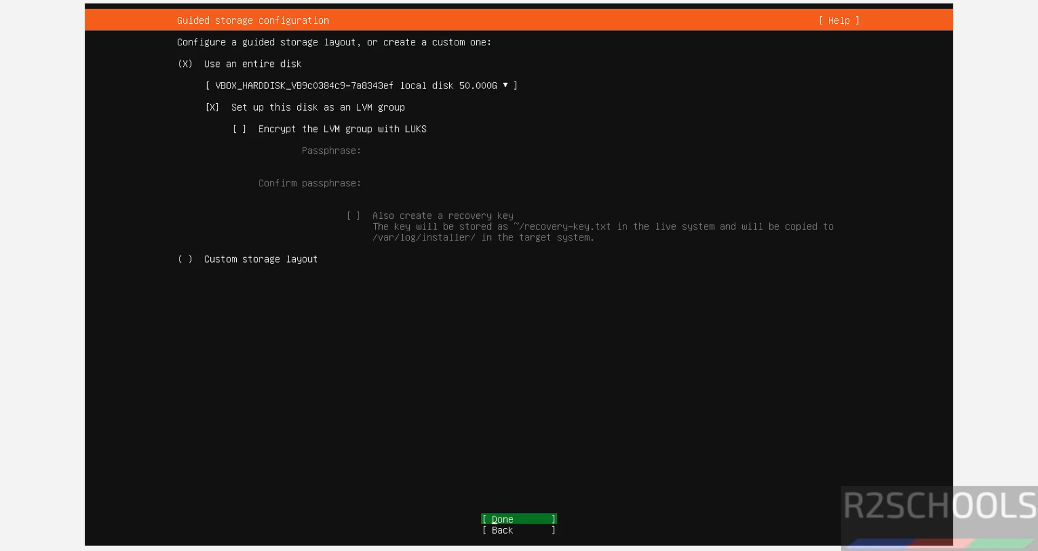
{"action": "key", "text": "Return"}
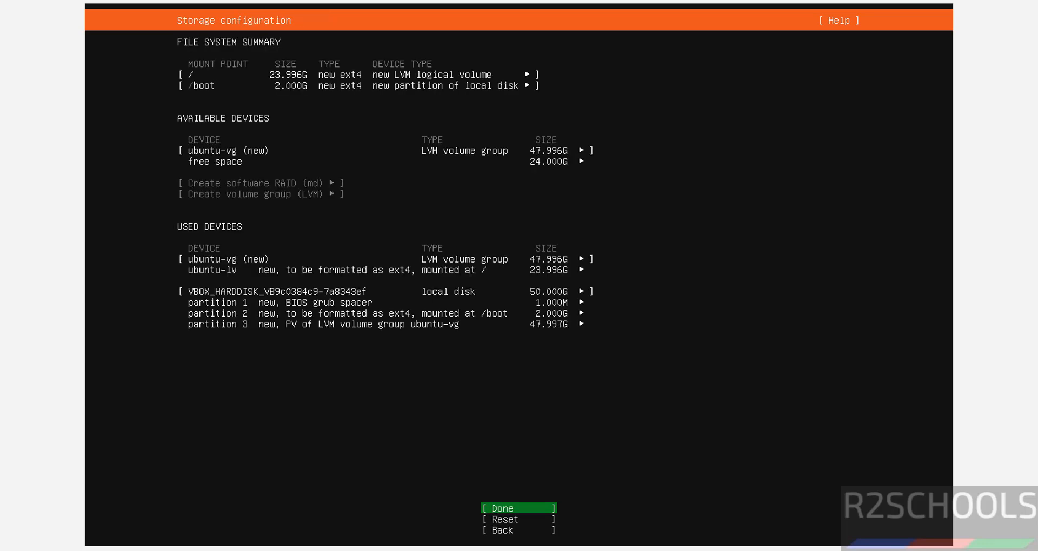
{"action": "key", "text": "Down"}
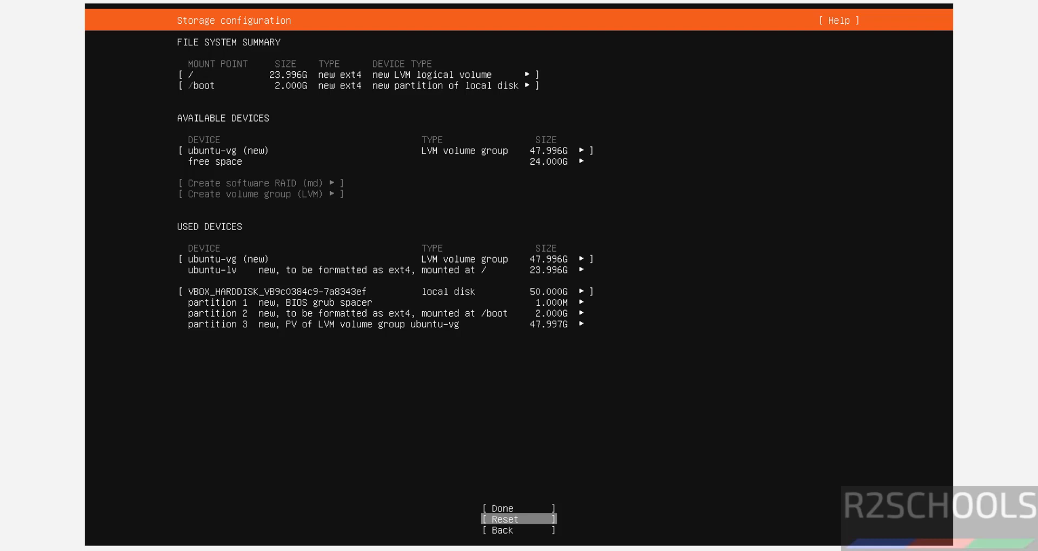
{"action": "key", "text": "Down"}
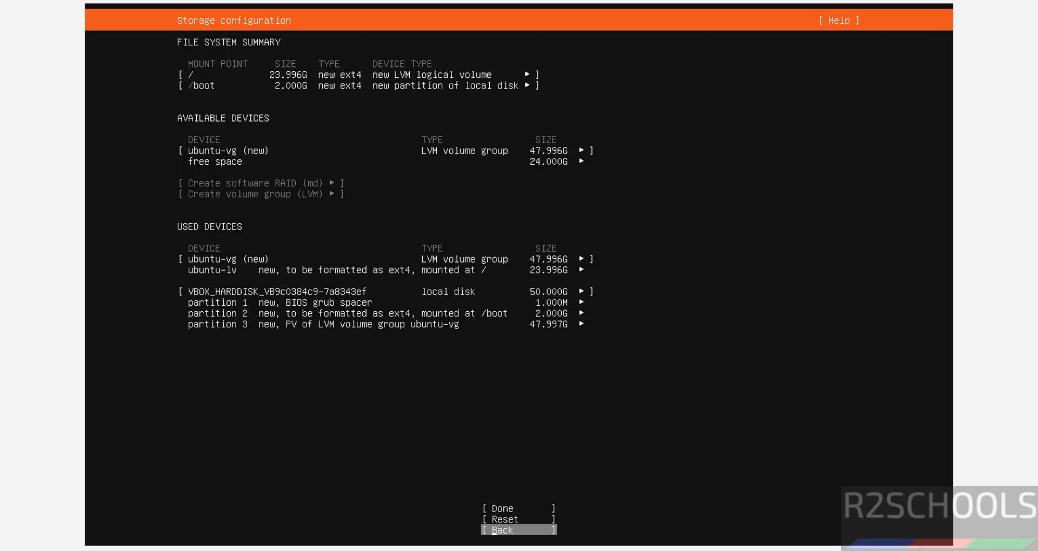
{"action": "key", "text": "Up"}
{"action": "key", "text": "Up"}
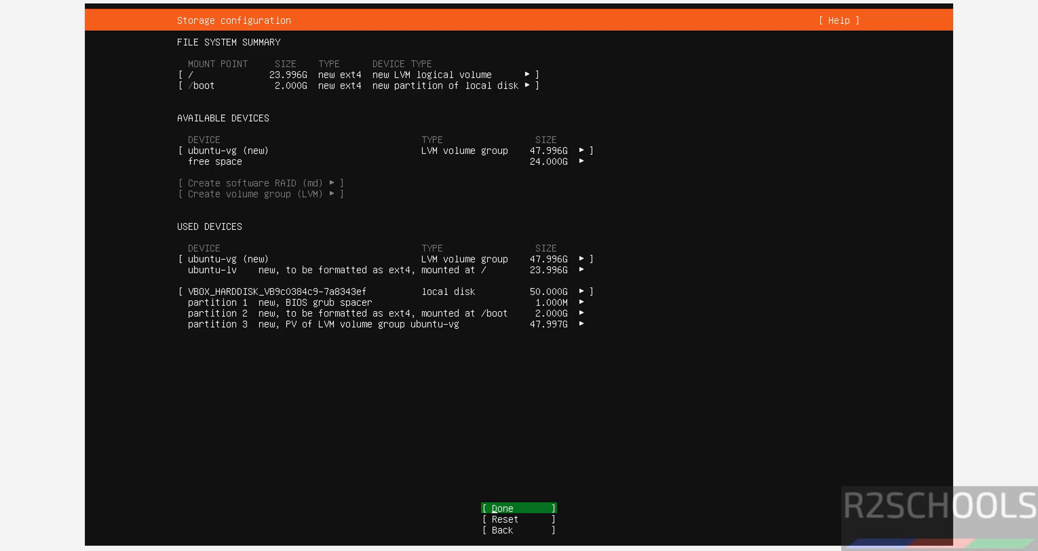
{"action": "key", "text": "Return"}
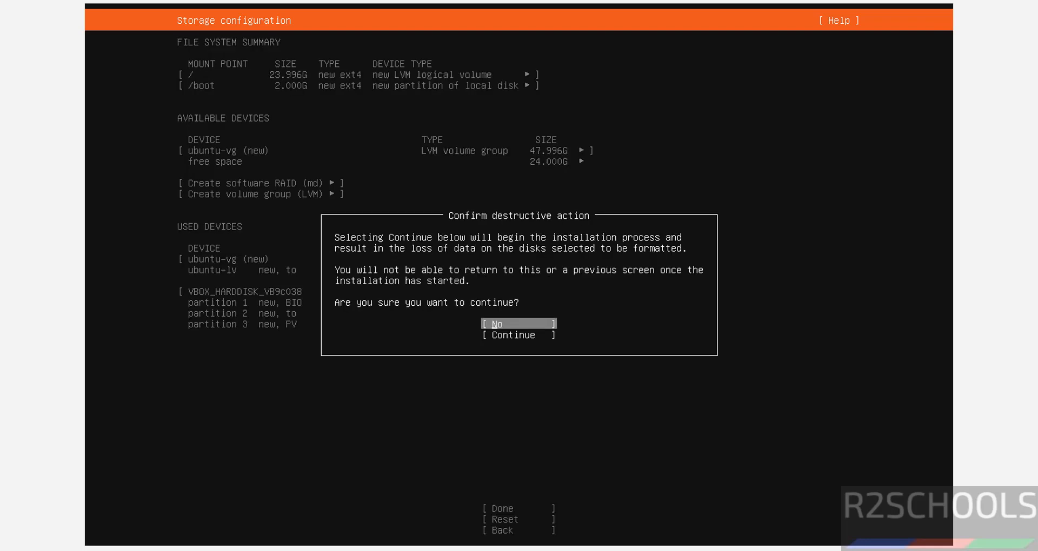
{"action": "key", "text": "Down"}
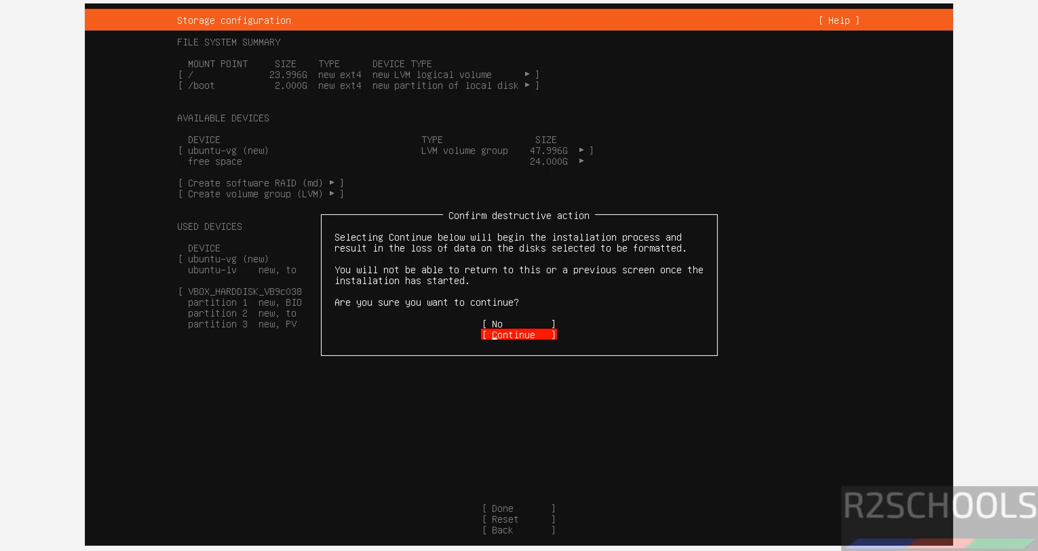
{"action": "key", "text": "Return"}
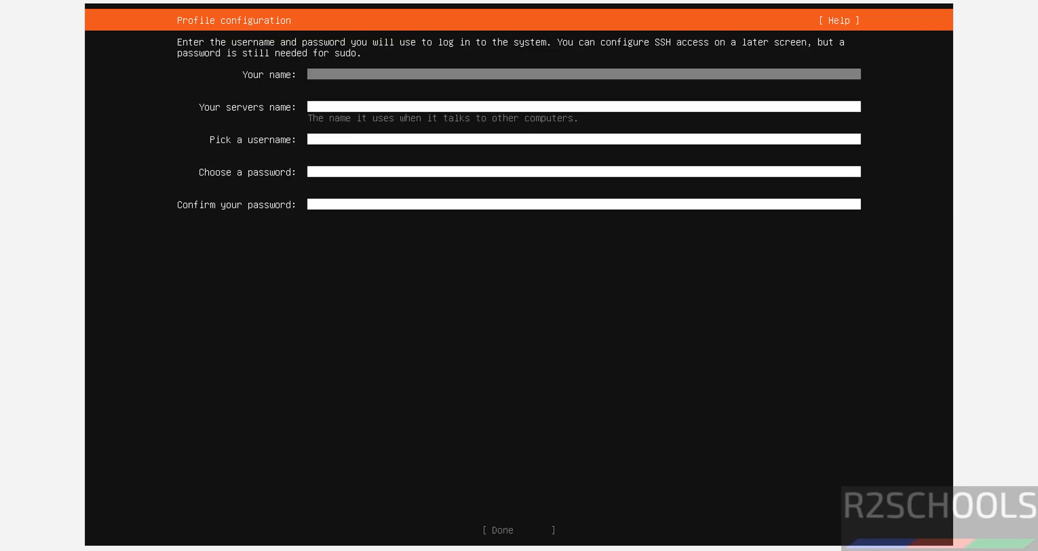
Fill in the profile with the name r2schools, the server name ubs26vm, and the username r2schools.
{"action": "type", "text": "r2schools"}
{"action": "key", "text": "Tab"}
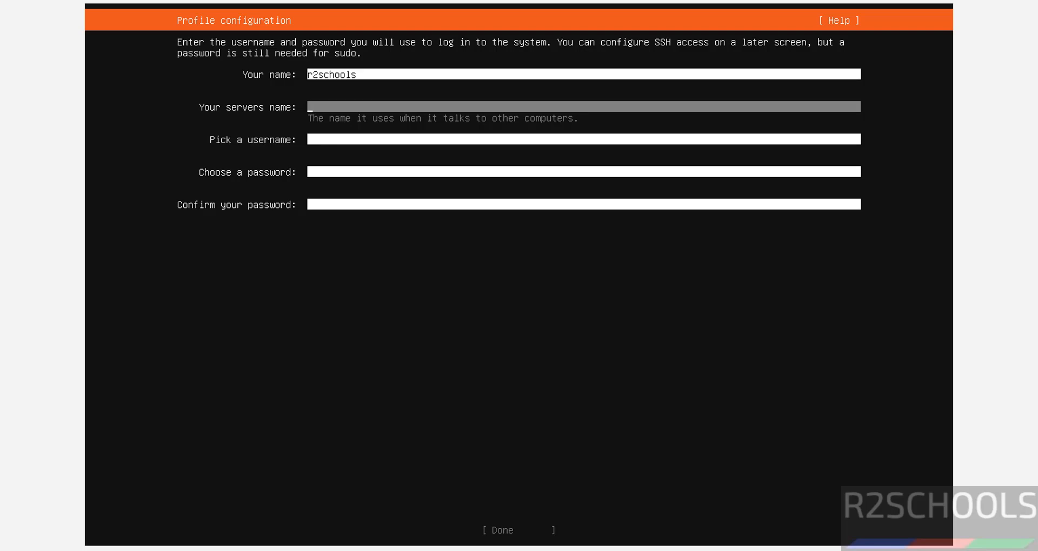
{"action": "type", "text": "ubs26vm"}
{"action": "key", "text": "Tab"}
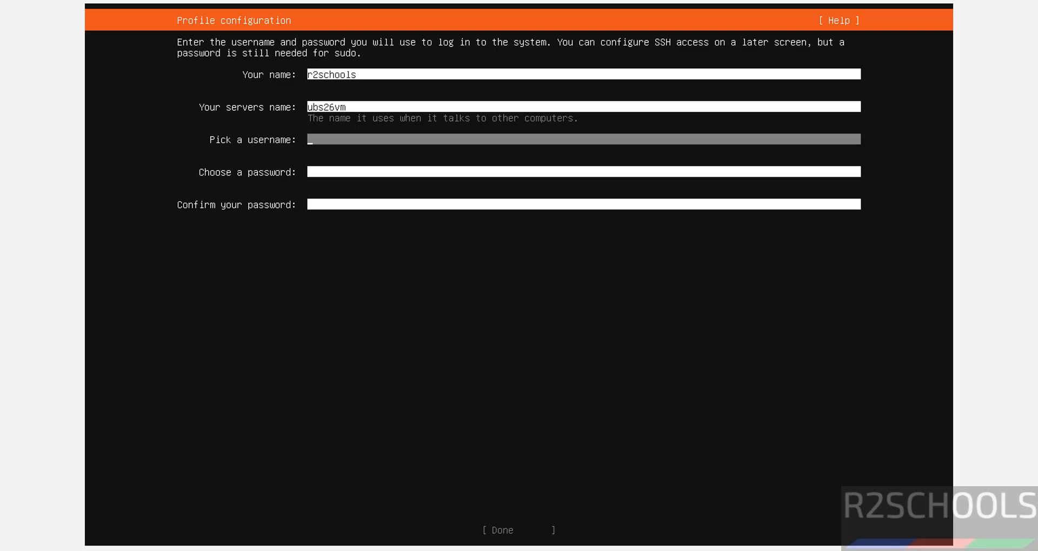
{"action": "type", "text": "r2schools"}
{"action": "key", "text": "Tab"}
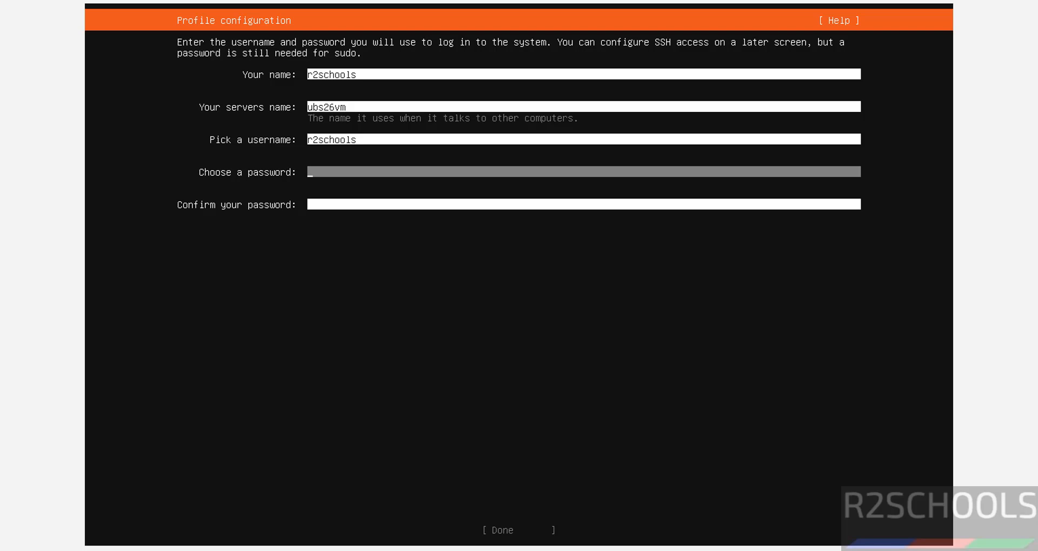
Enter and confirm the account password, and submit the profile configuration.
{"action": "type", "text": "*********"}
{"action": "key", "text": "Tab"}
{"action": "type", "text": "*********"}
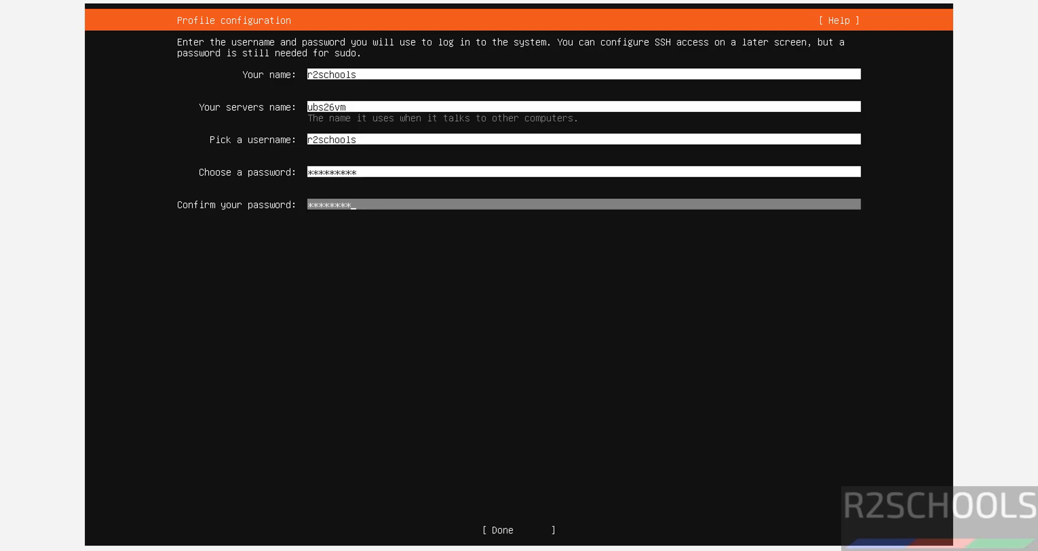
{"action": "key", "text": "Tab"}
{"action": "key", "text": "Return"}
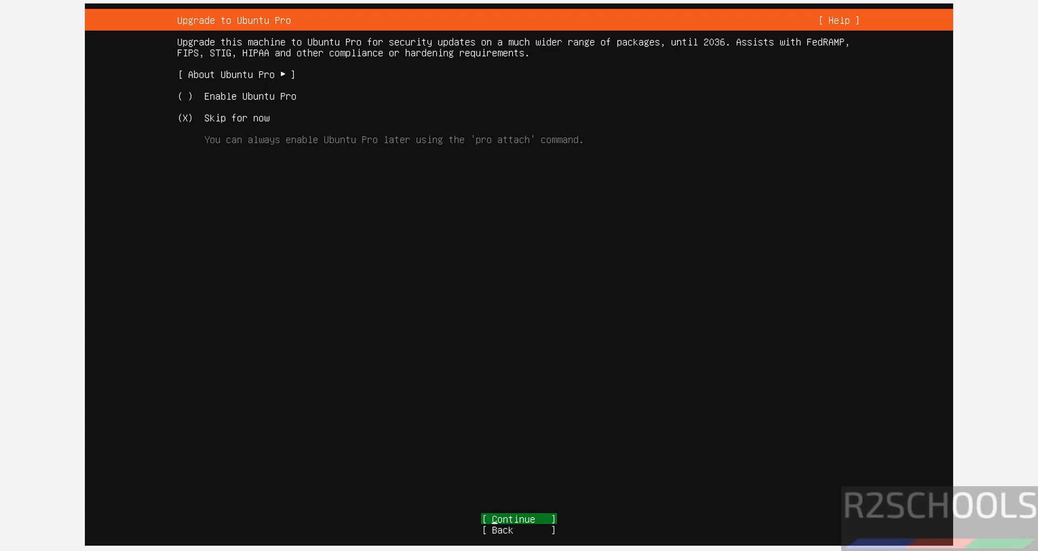
Skip Ubuntu Pro for now and continue past the SSH configuration without installing the OpenSSH server.
{"action": "key", "text": "Return"}
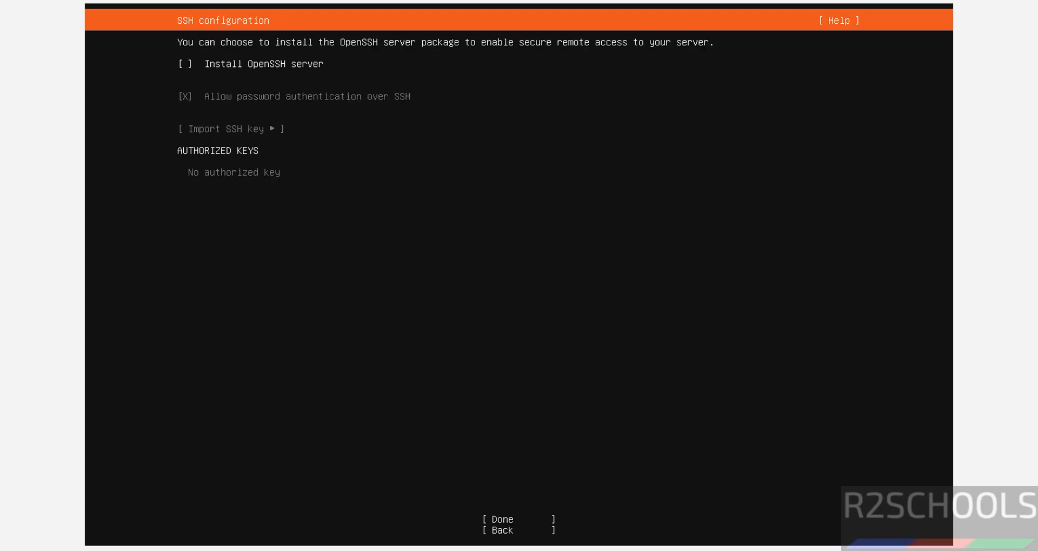
{"action": "key", "text": "space"}
{"action": "key", "text": "space"}
{"action": "key", "text": "space"}
{"action": "key", "text": "space"}
{"action": "key", "text": "space"}
{"action": "key", "text": "space"}
{"action": "key", "text": "Tab"}
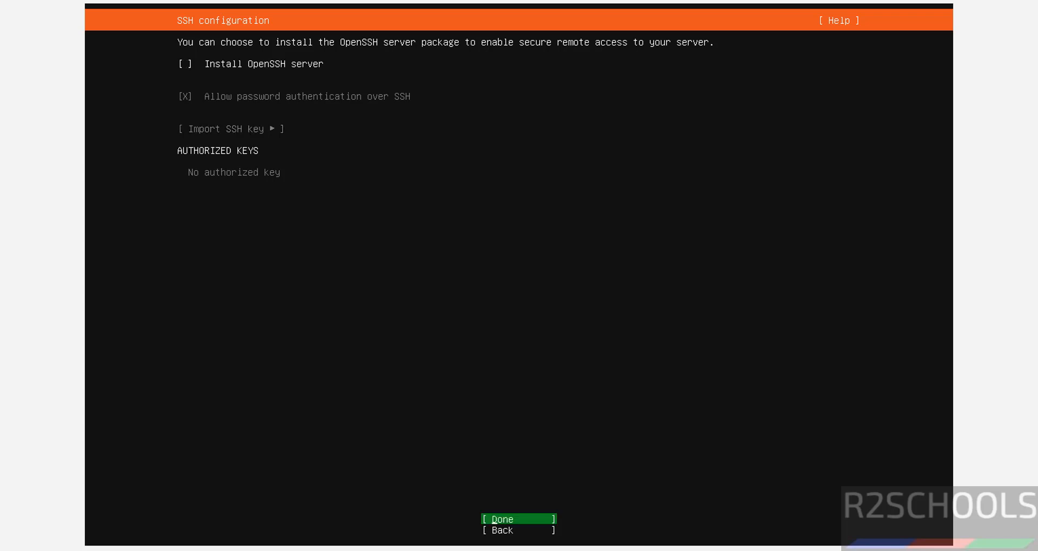
{"action": "key", "text": "Return"}
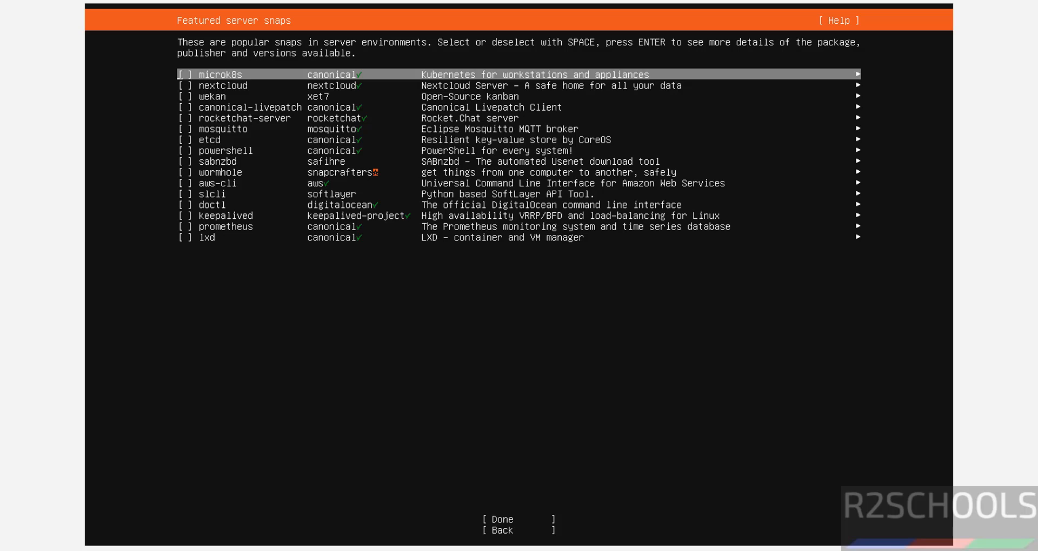
Look through the featured server snaps and continue the installation without selecting any of them.
{"action": "key", "text": "Down"}
{"action": "key", "text": "Down"}
{"action": "key", "text": "Down"}
{"action": "key", "text": "Down"}
{"action": "key", "text": "Down"}
{"action": "key", "text": "Down"}
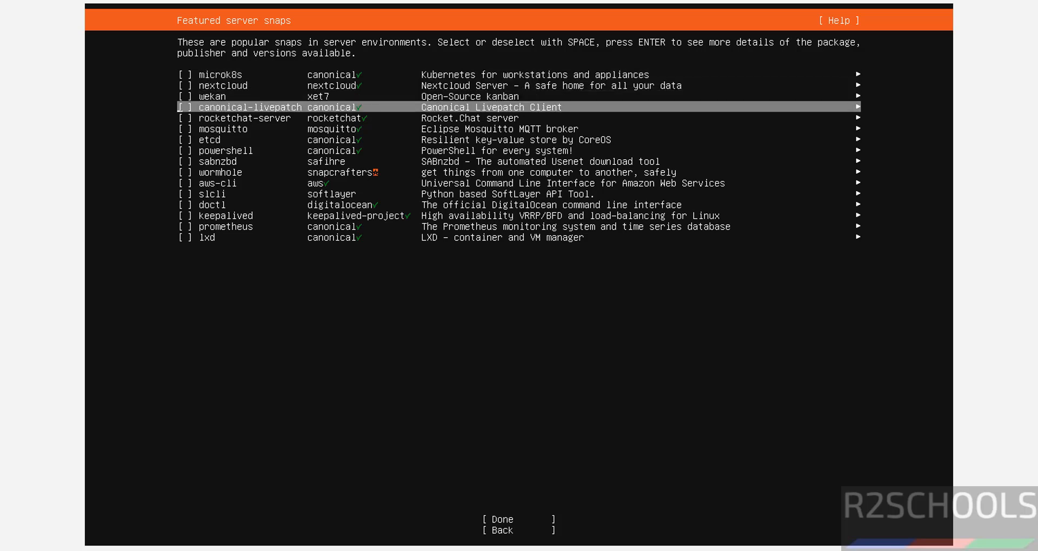
{"action": "key", "text": "Up"}
{"action": "key", "text": "Up"}
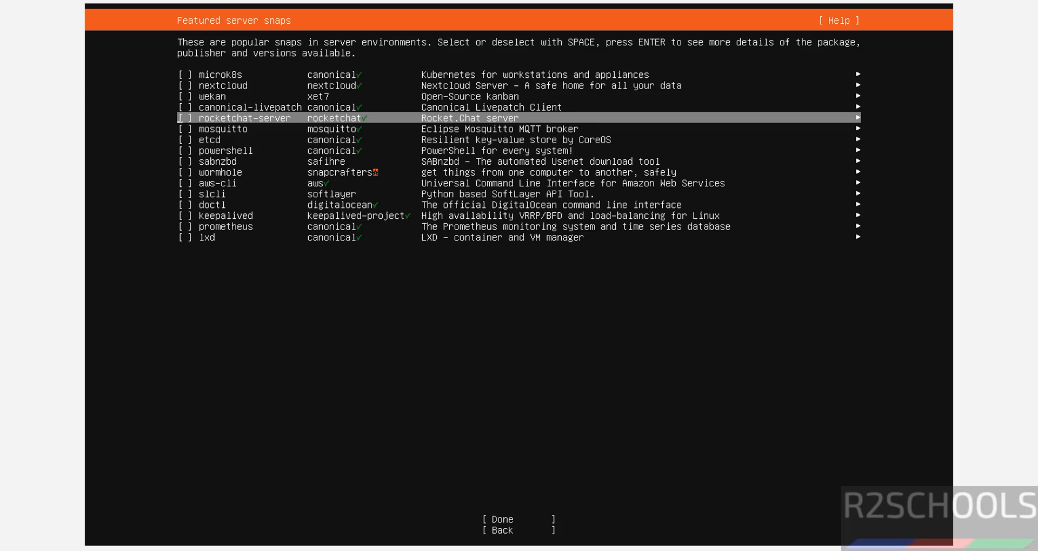
{"action": "key", "text": "Tab"}
{"action": "key", "text": "Return"}
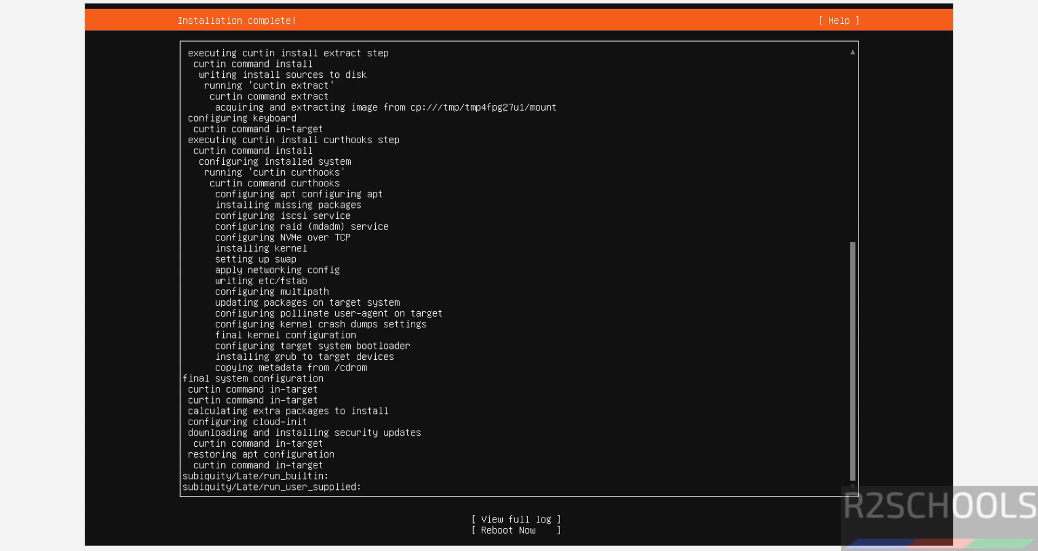
Reboot the virtual machine once the installation is complete.
{"action": "key", "text": "Tab"}
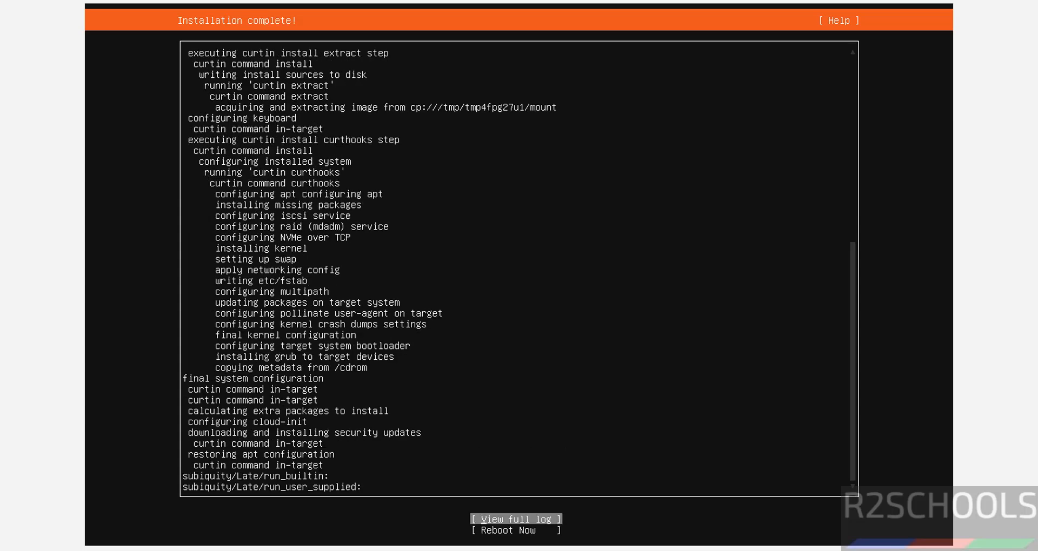
{"action": "key", "text": "Down"}
{"action": "key", "text": "Return"}
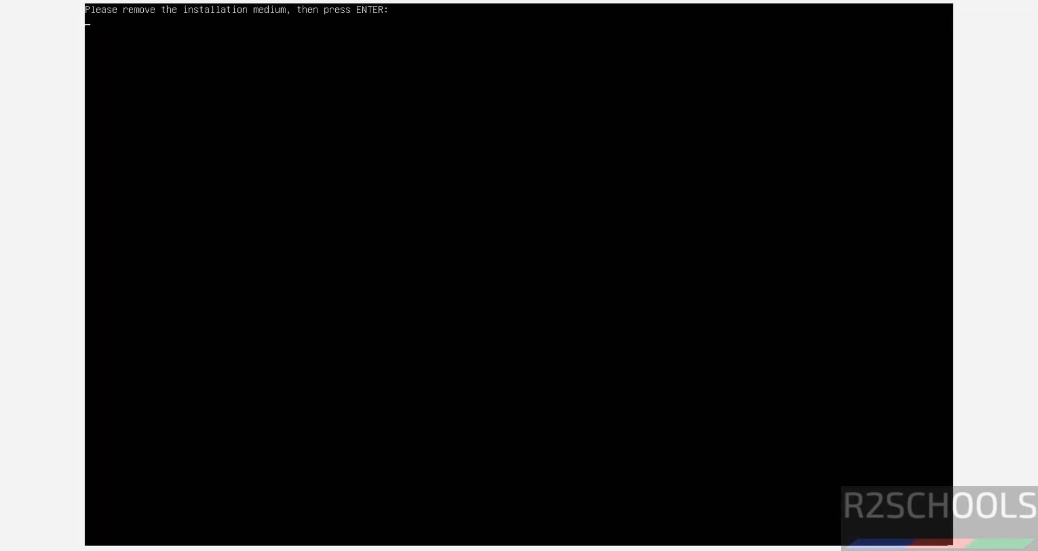
Check the optical drive of ubs2604vm in VirtualBox Manager for the installation medium, and return to the virtual machine to continue the reboot.
{"action": "left_click", "coordinate": [693, 541]}
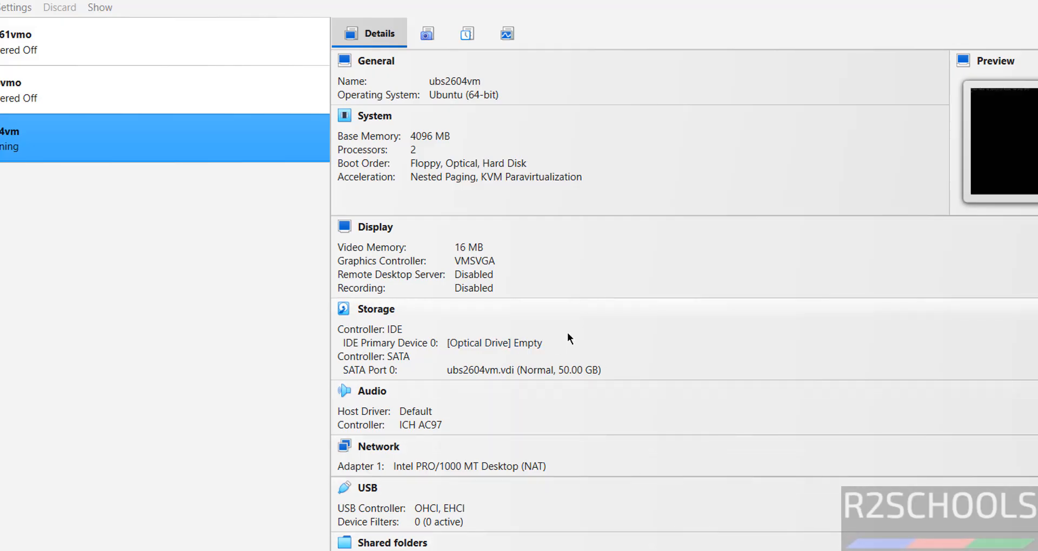
{"action": "left_click", "coordinate": [505, 347]}
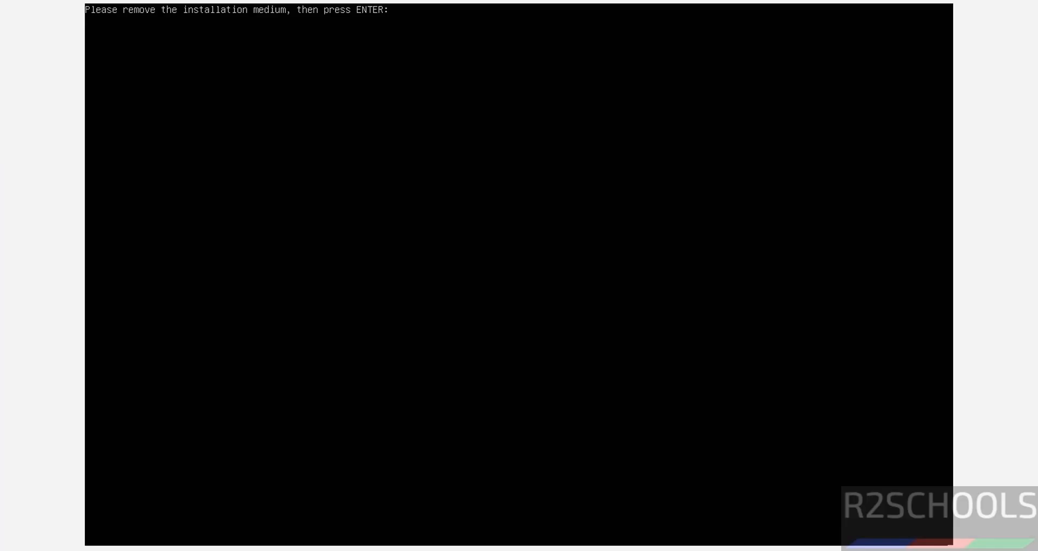
{"action": "key", "text": "Return"}
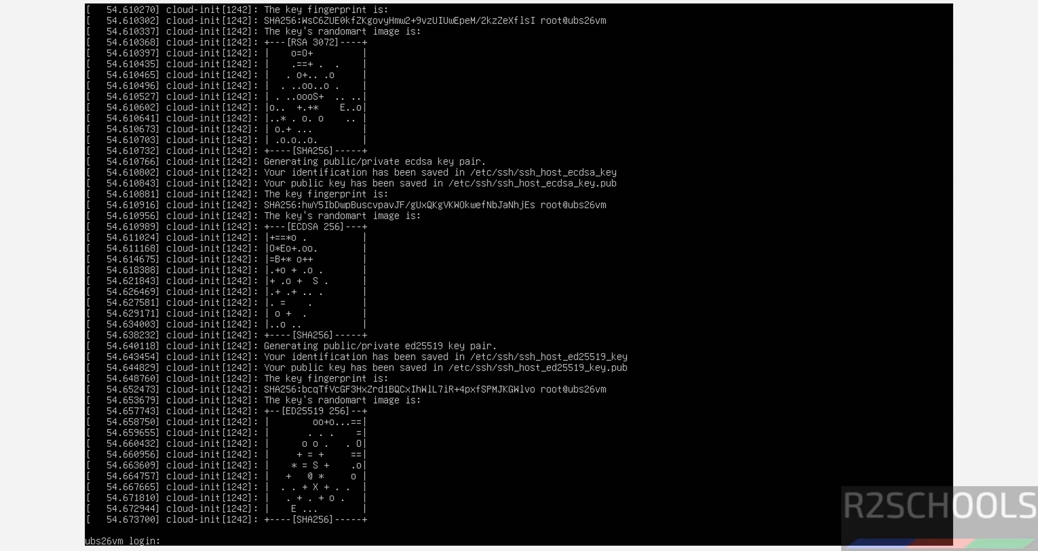
Log in to the server as r2schools with the account password and clear the terminal.
{"action": "type", "text": "r2schools"}
{"action": "key", "text": "Return"}
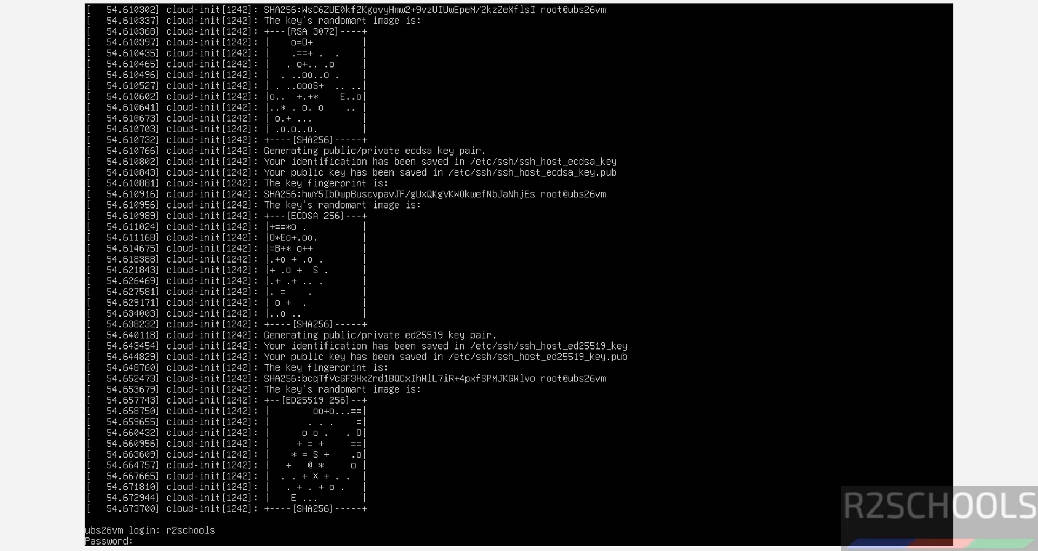
{"action": "key", "text": "Return"}
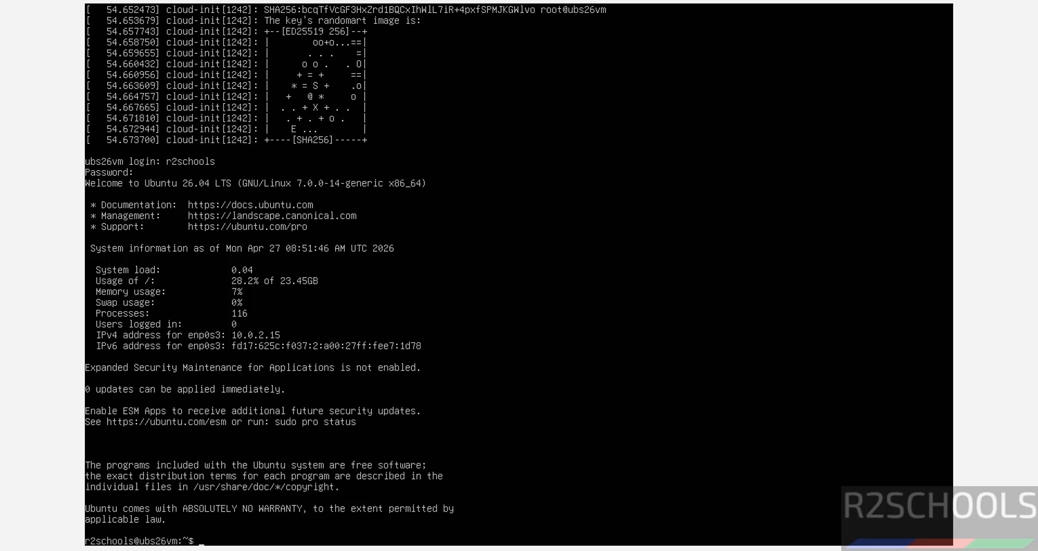
{"action": "key", "text": "ctrl+l"}
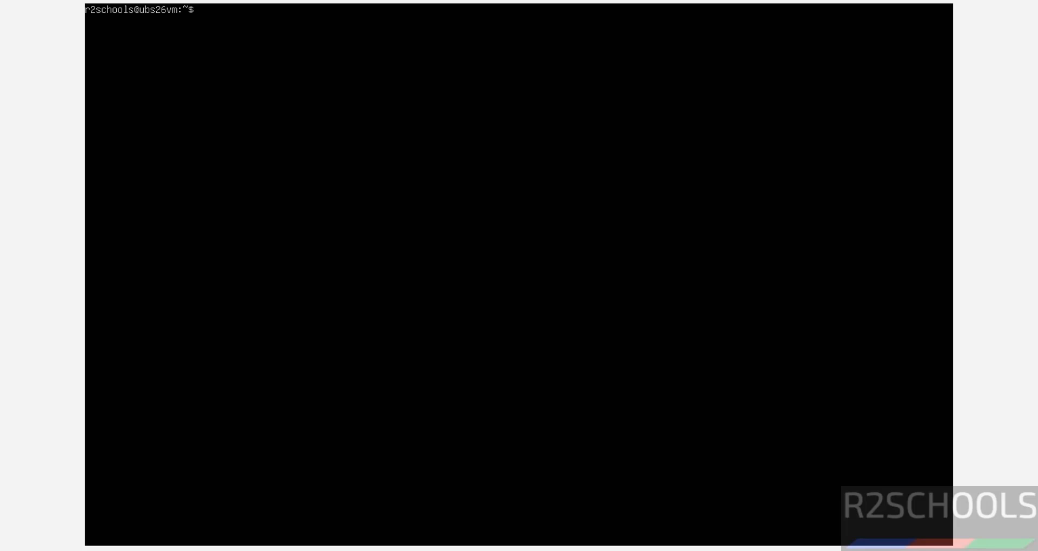
Run sudo apt update && sudo apt upgrade and authenticate with the account password.
{"action": "type", "text": "s"}
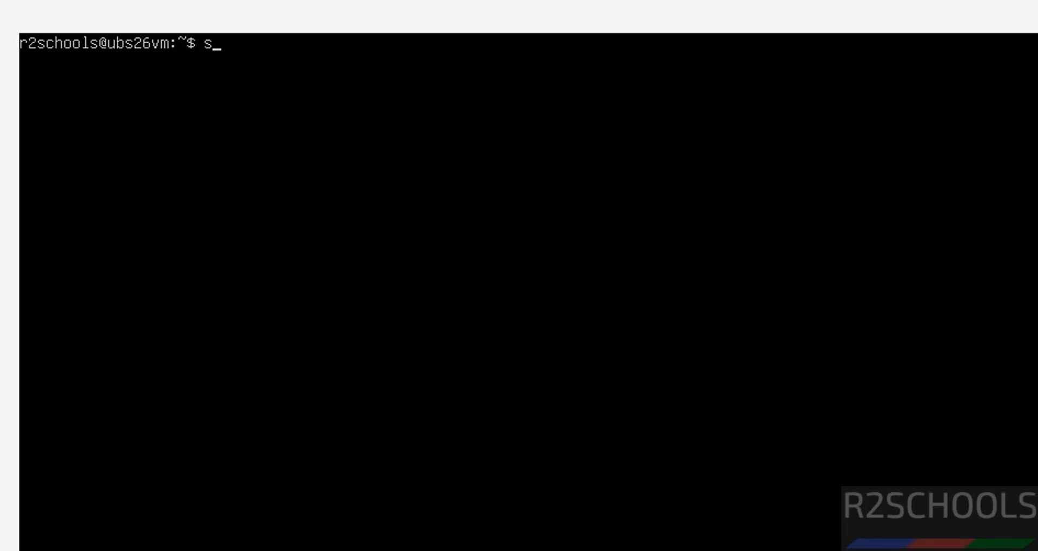
{"action": "type", "text": "udo apt upda"}
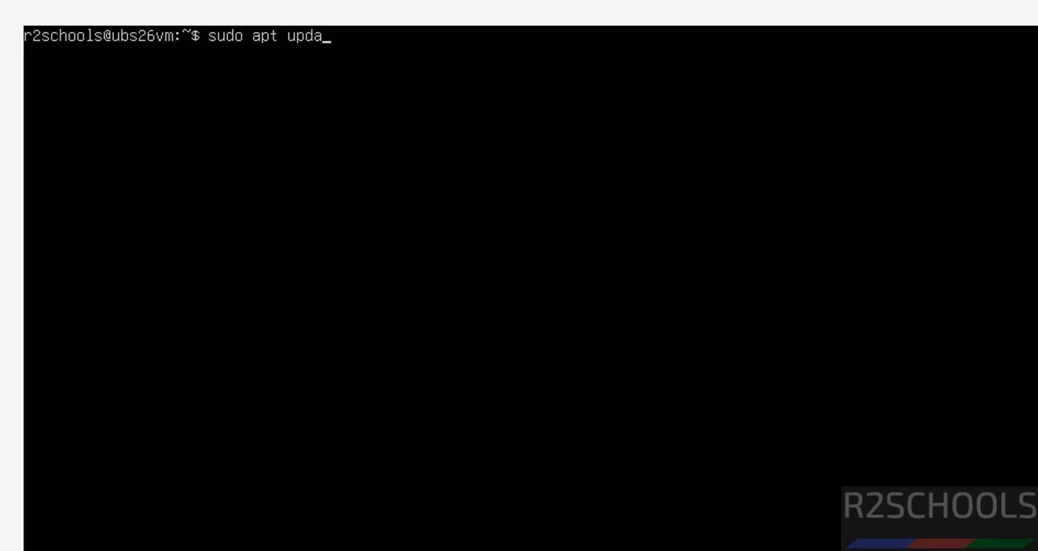
{"action": "type", "text": "te && sudo "}
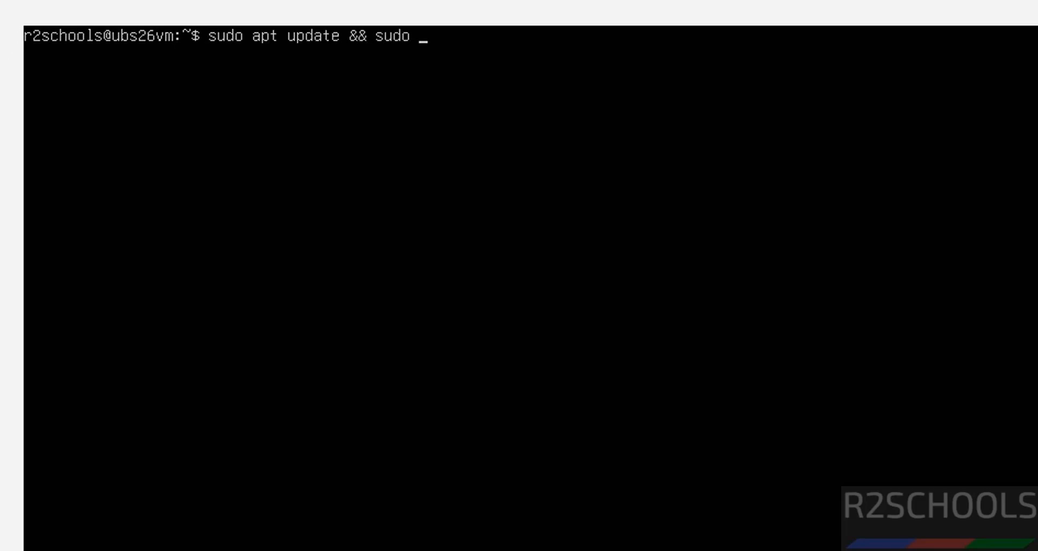
{"action": "type", "text": "apt upgrad"}
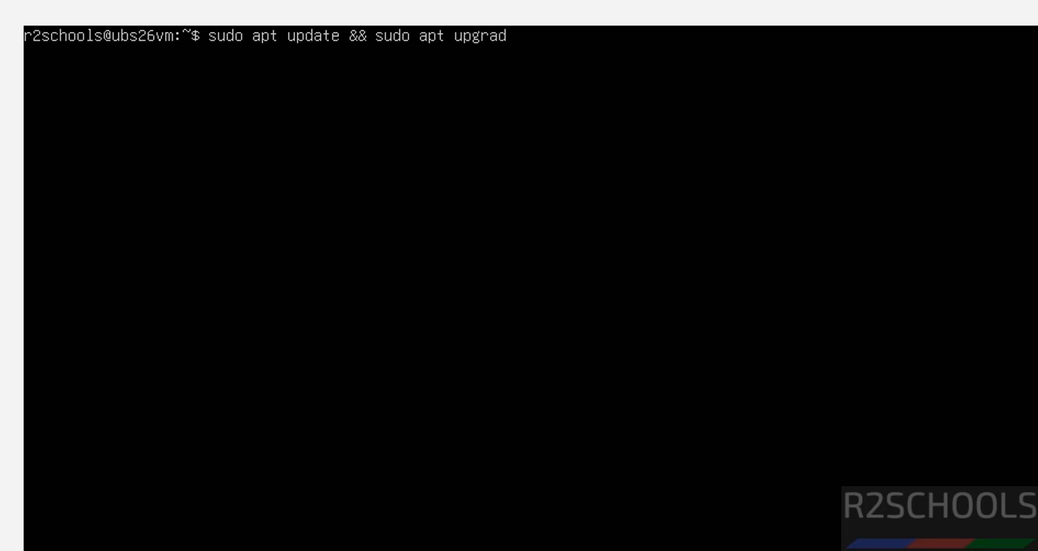
{"action": "type", "text": "e"}
{"action": "key", "text": "Return"}
{"action": "type", "text": "****"}
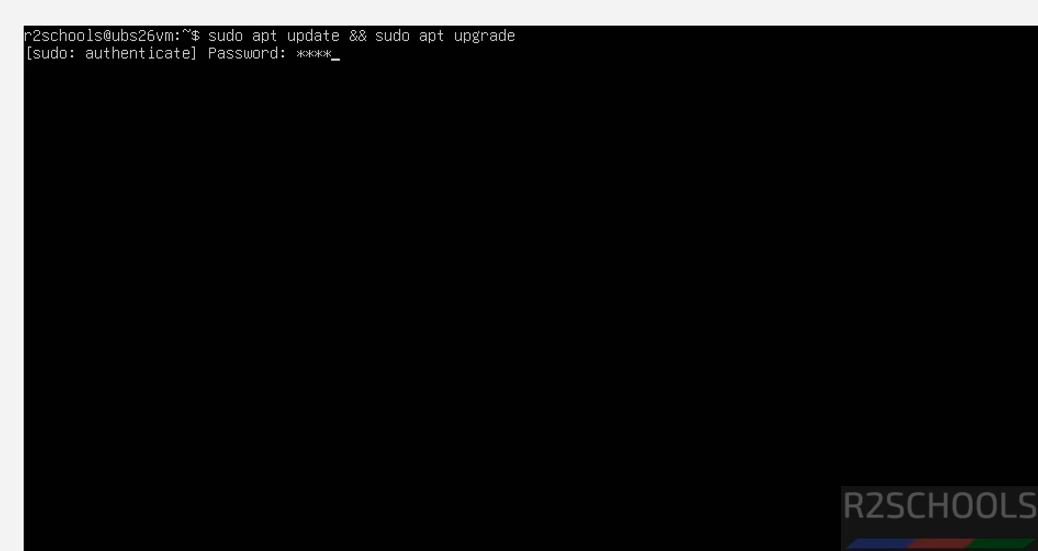
{"action": "type", "text": "*****"}
{"action": "key", "text": "Return"}
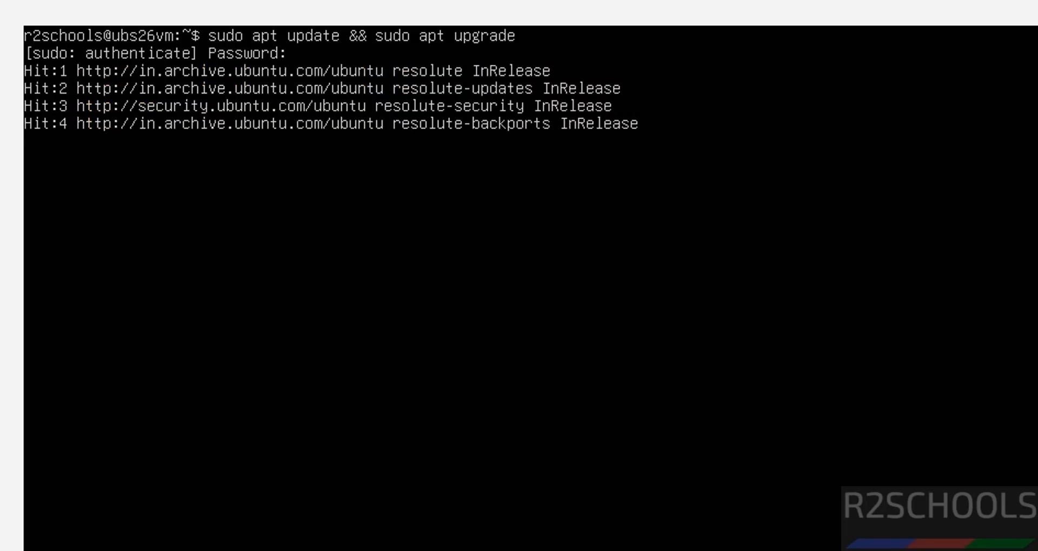